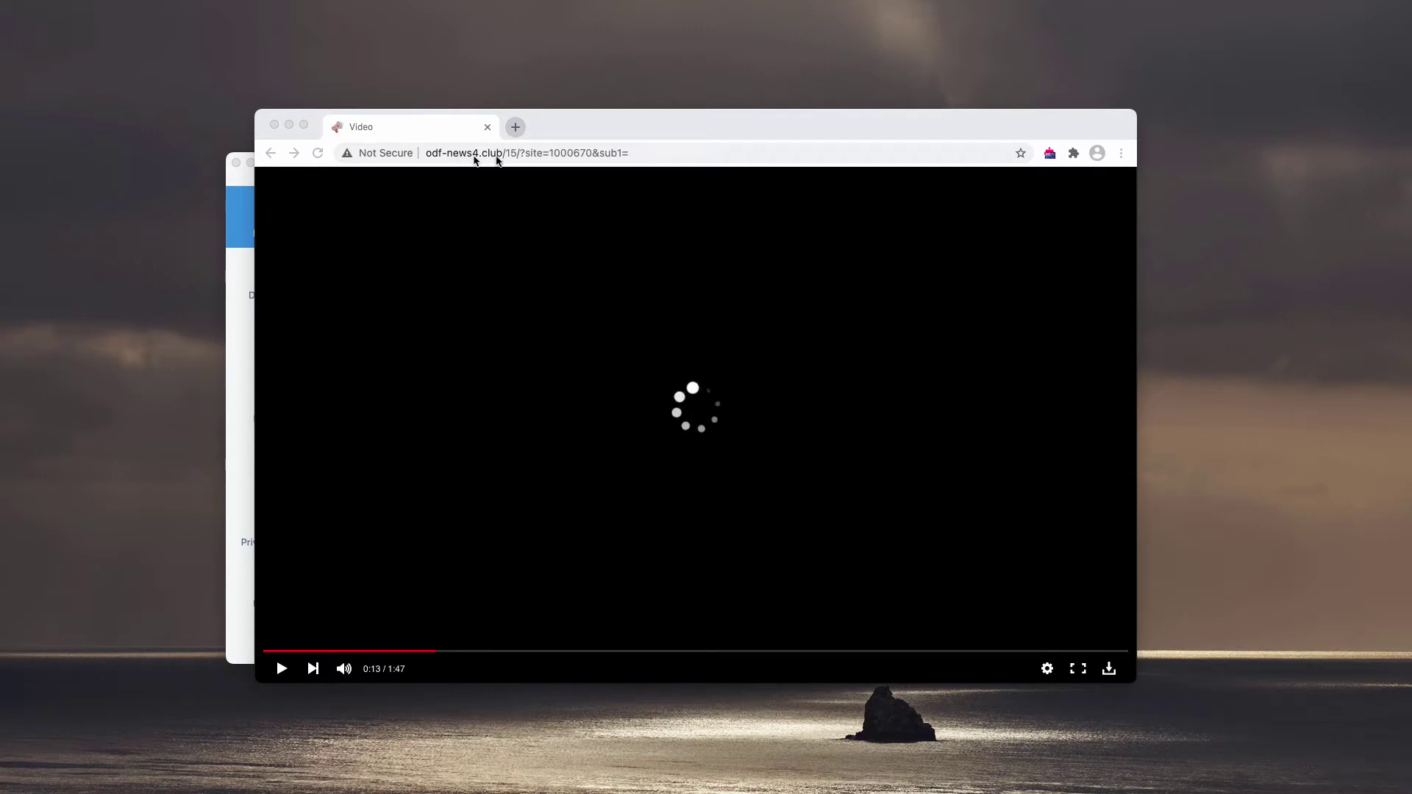
Bring the odf-news4.club Chrome window forward, close the Combo Cleaner window, and reposition the browser.
left_click(608, 128)
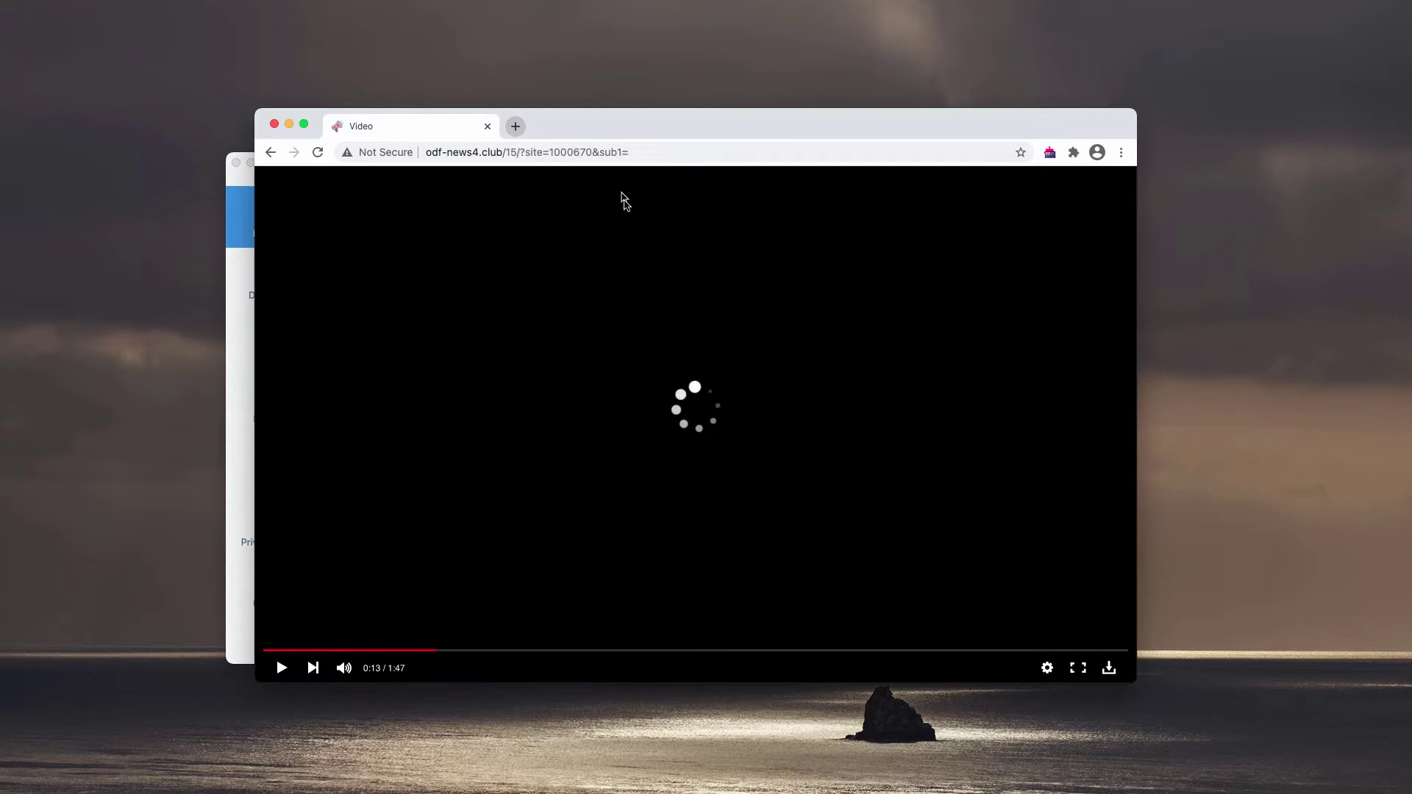
left_click_drag(683, 130, 664, 190)
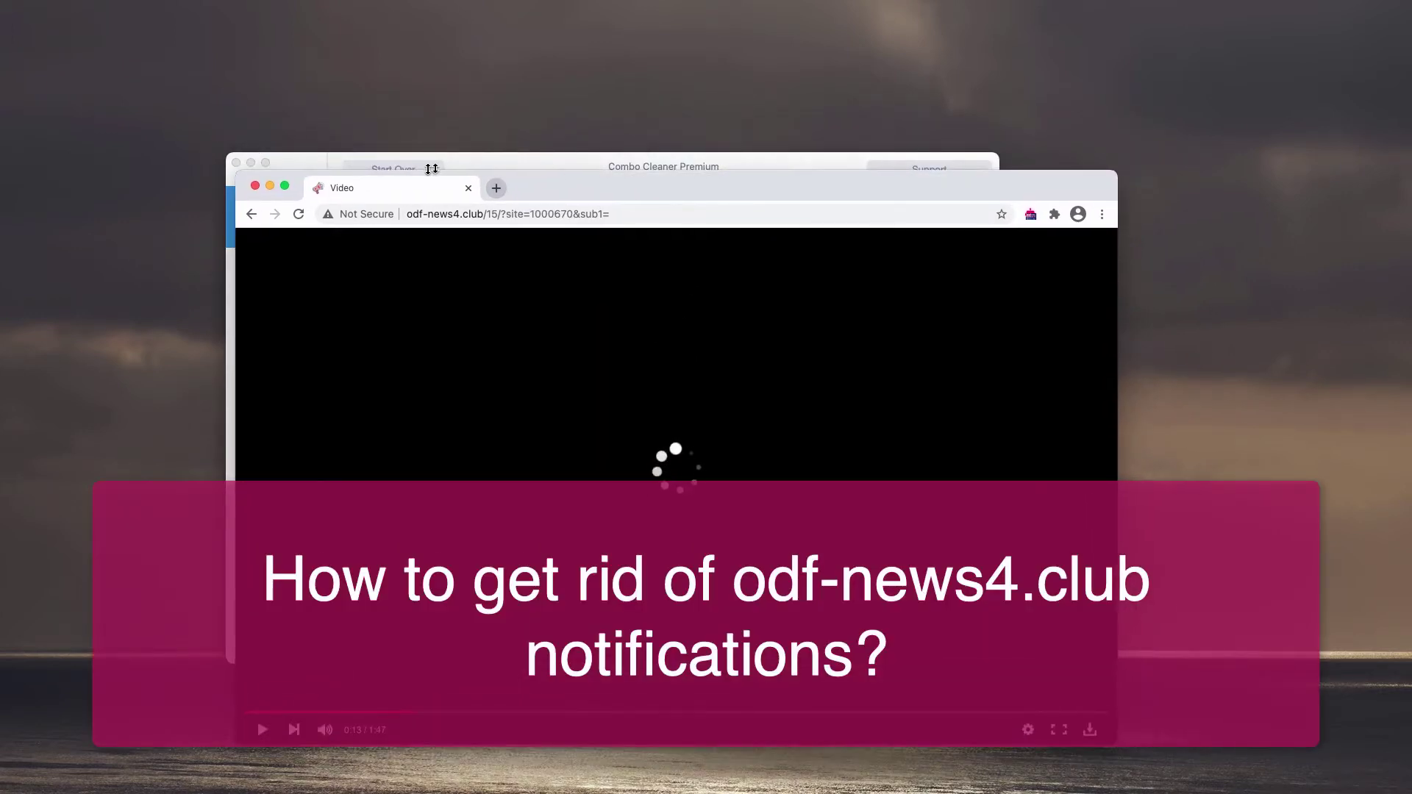
left_click(236, 163)
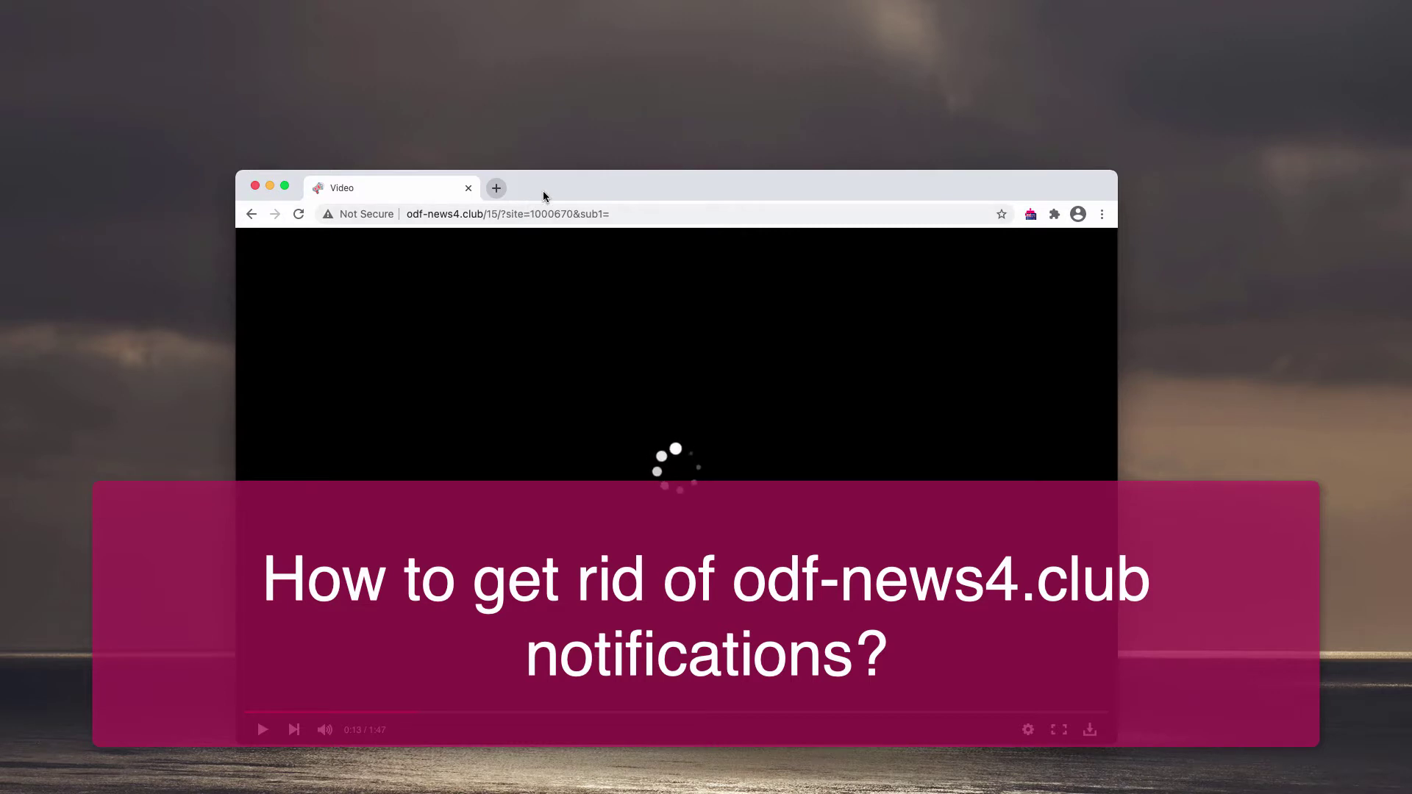
left_click_drag(545, 195, 599, 133)
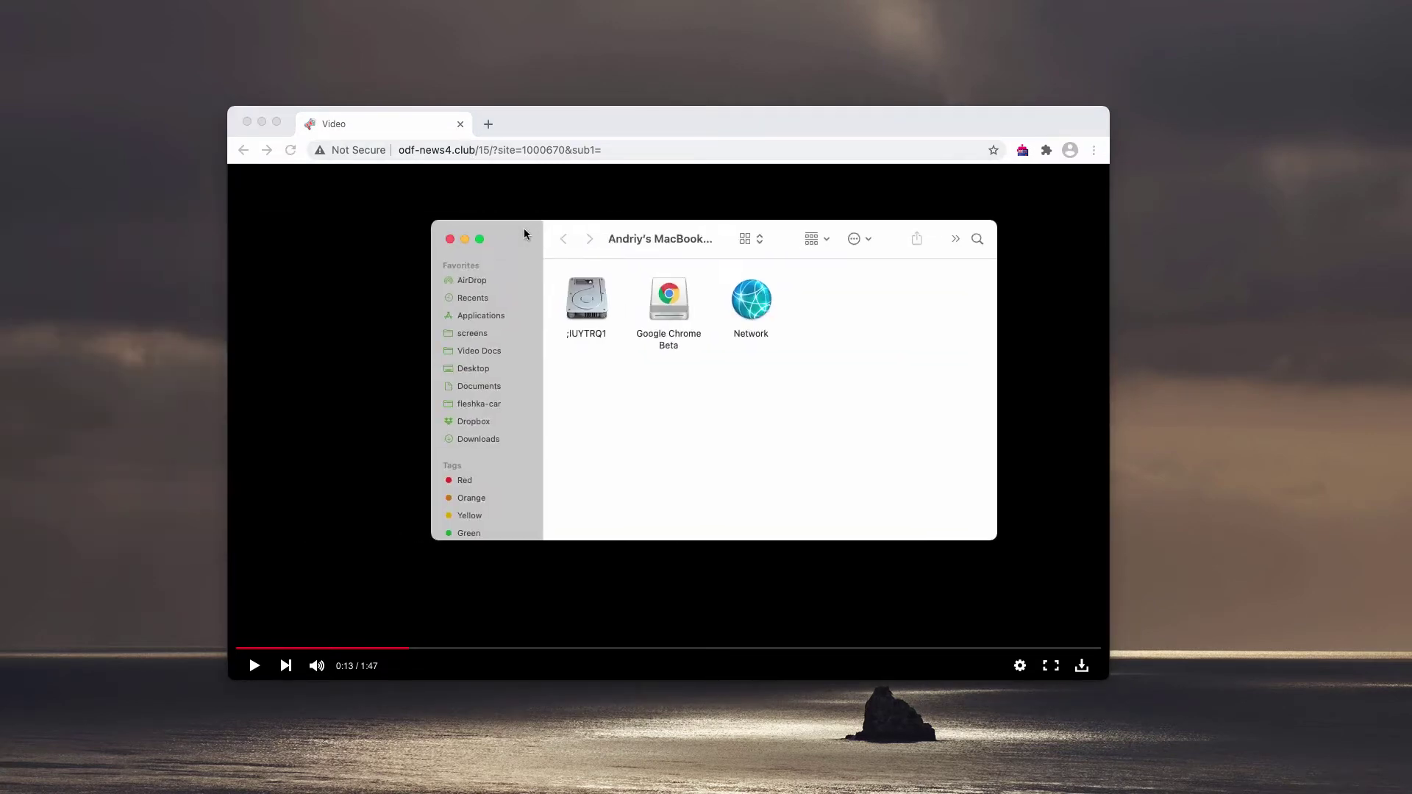
Scroll through the apps in Finder's Applications folder, then close the Finder window.
left_click(463, 316)
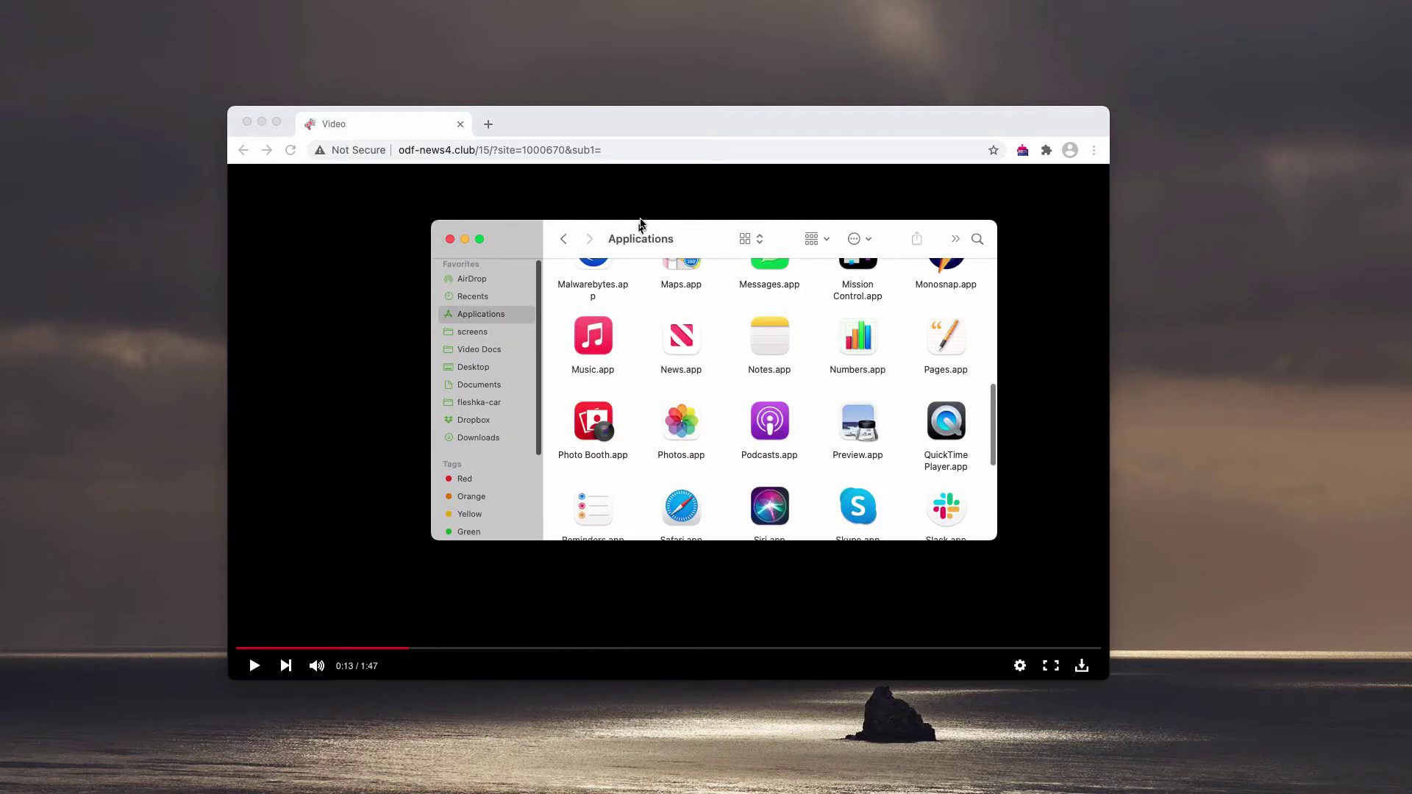
left_click_drag(640, 227, 624, 226)
scroll(550, 391, "up", 10)
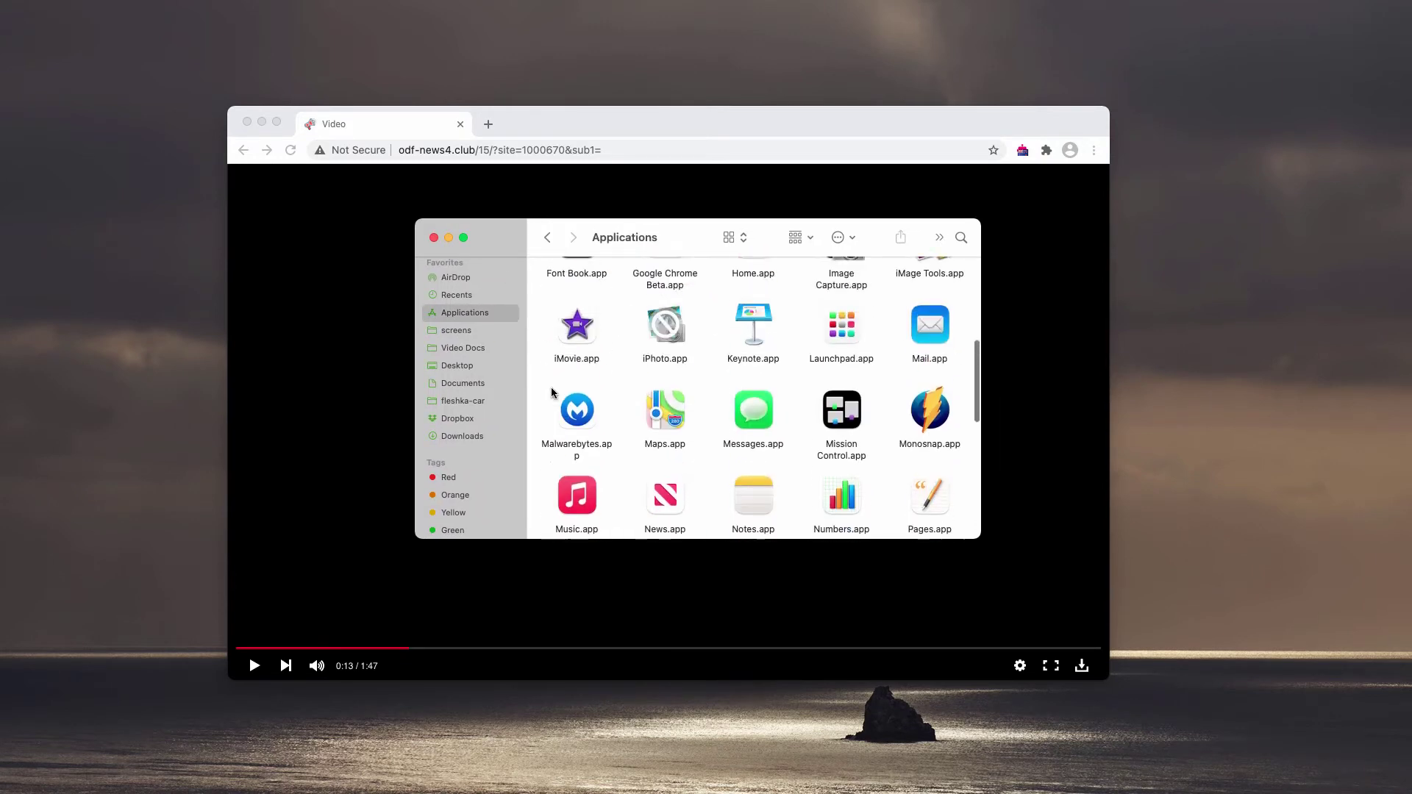
scroll(564, 360, "up", 2)
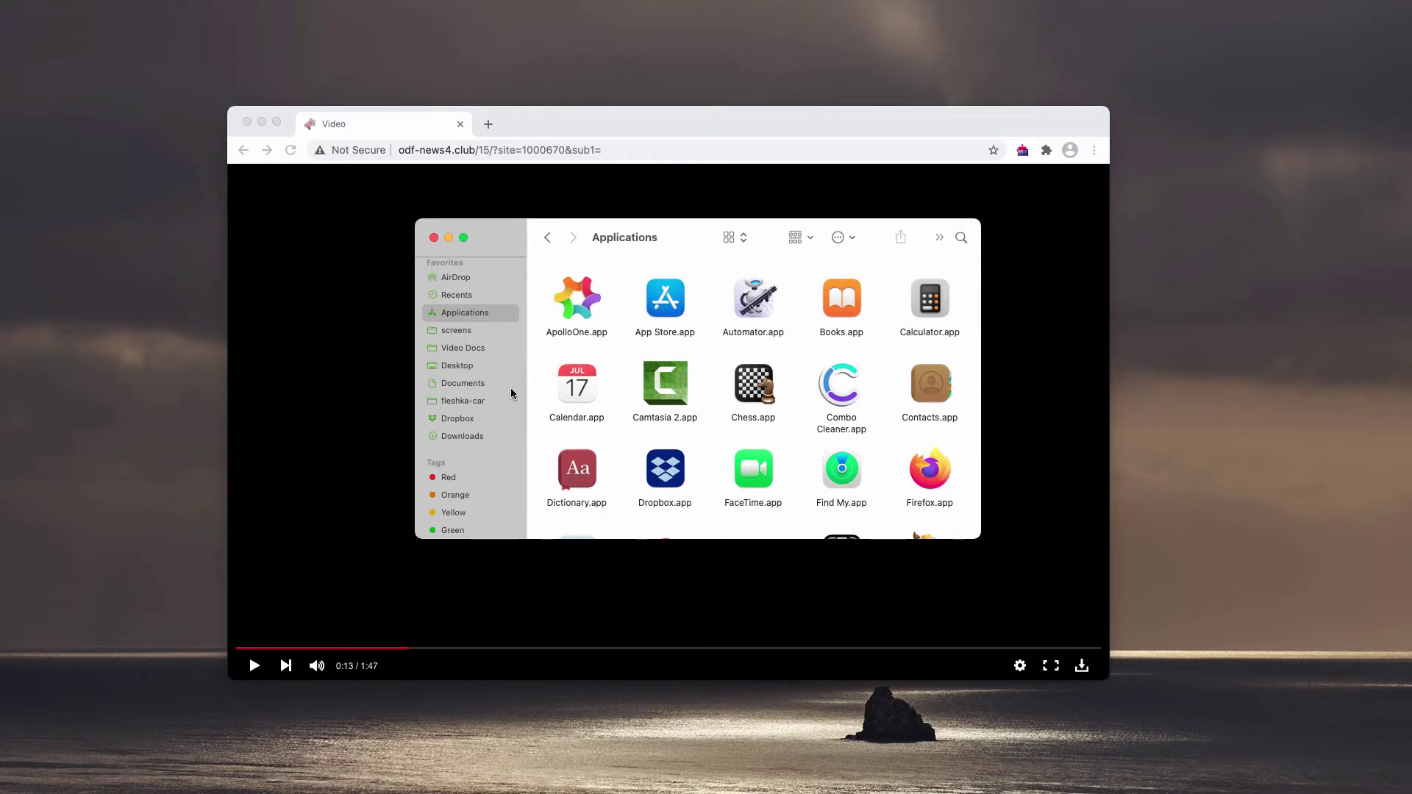
scroll(886, 382, "down", 3)
scroll(886, 381, "down", 15)
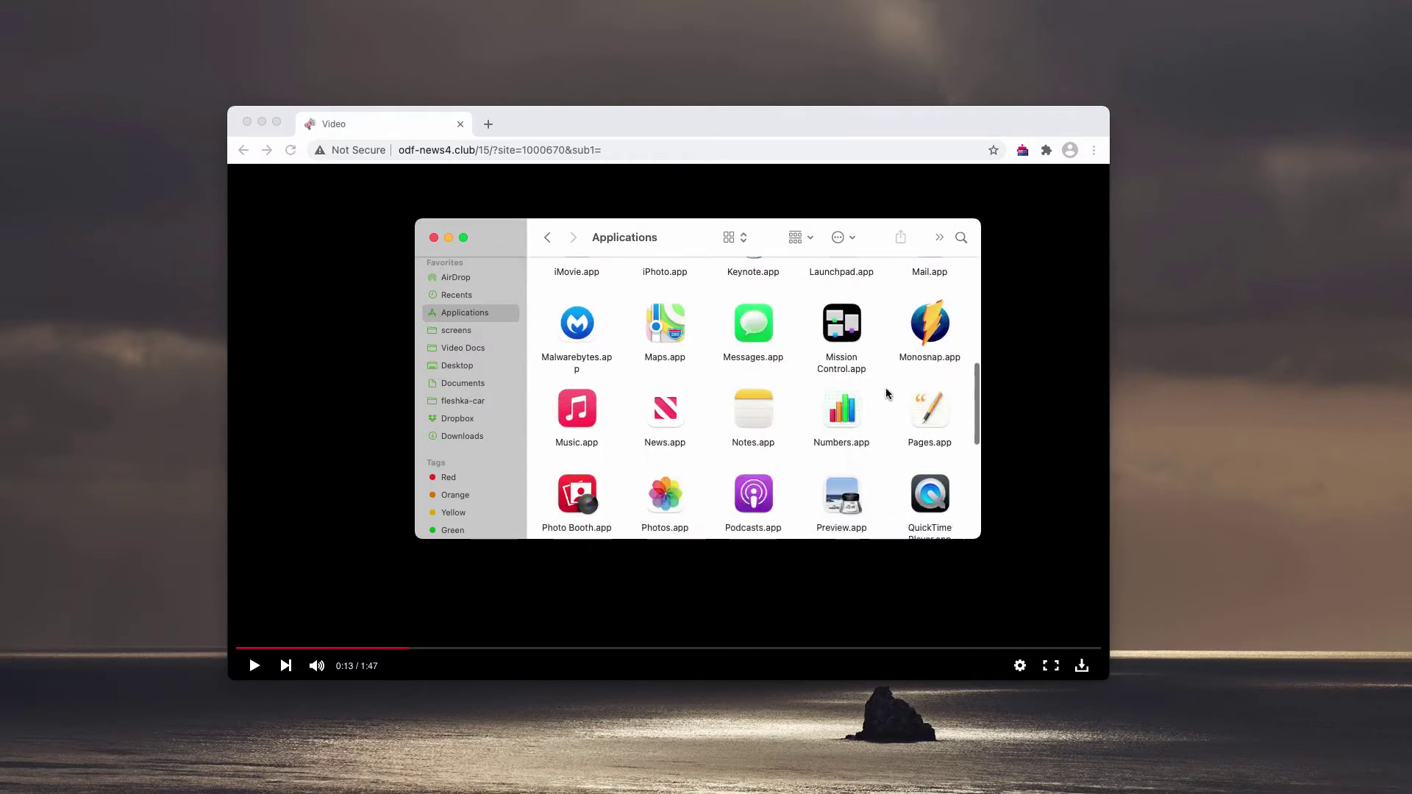
scroll(781, 439, "up", 5)
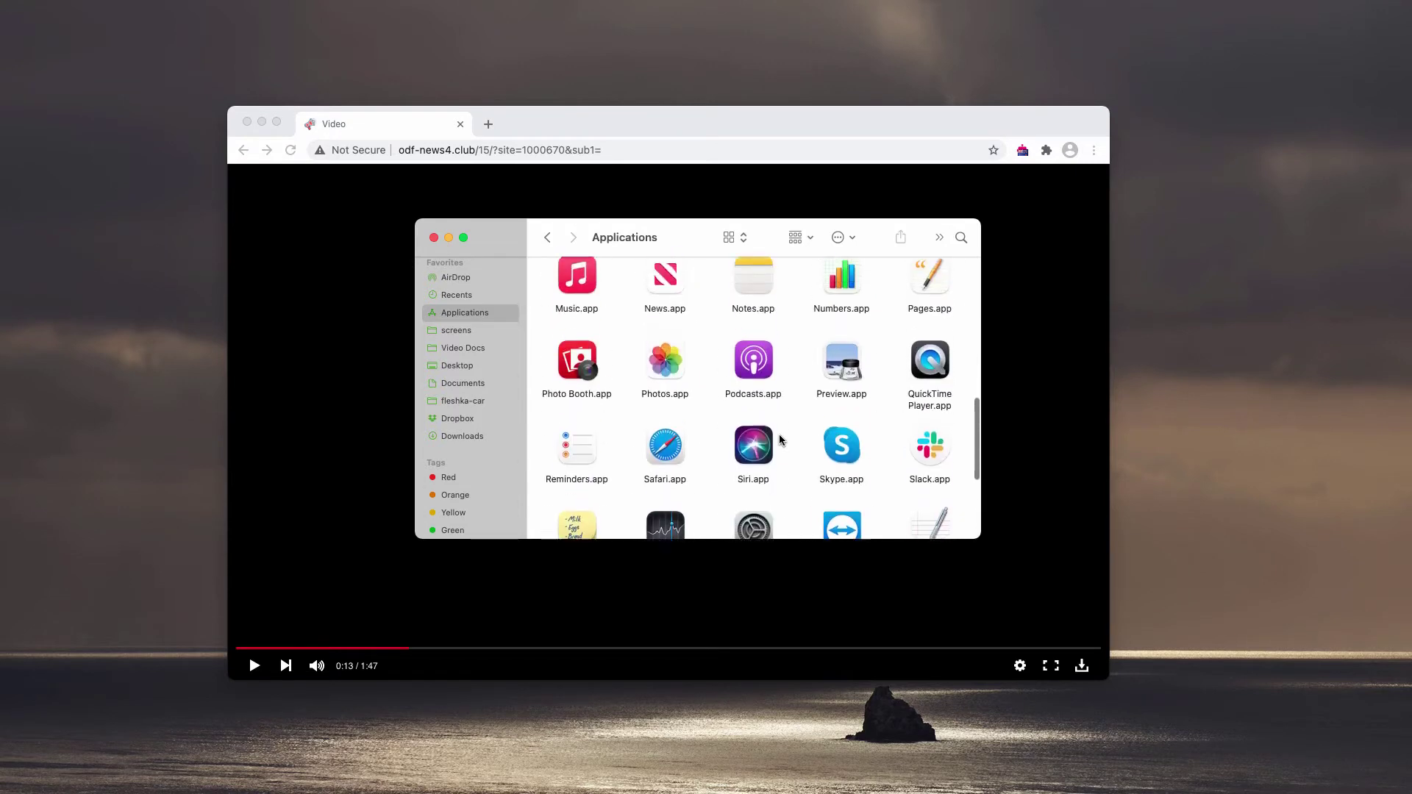
scroll(780, 440, "down", 5)
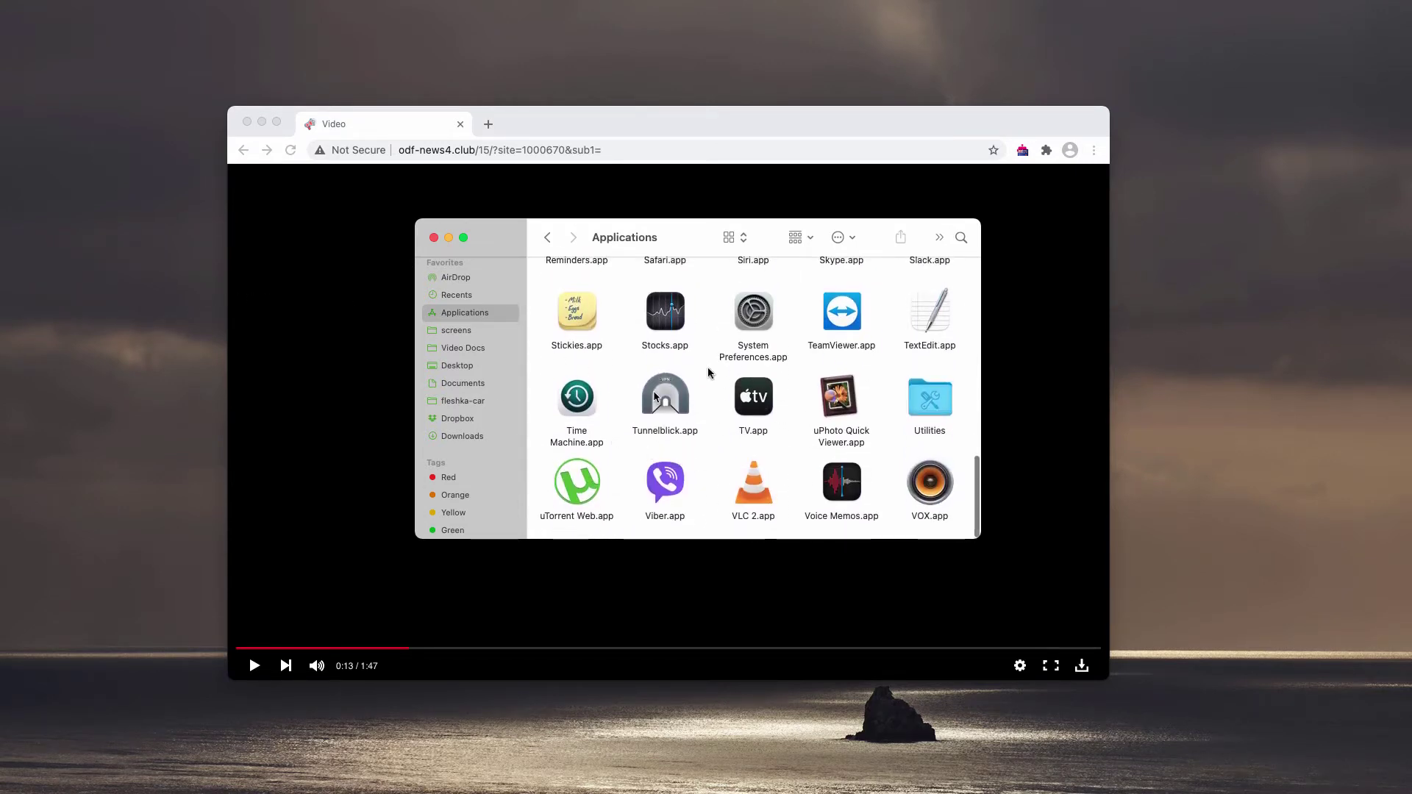
left_click(433, 241)
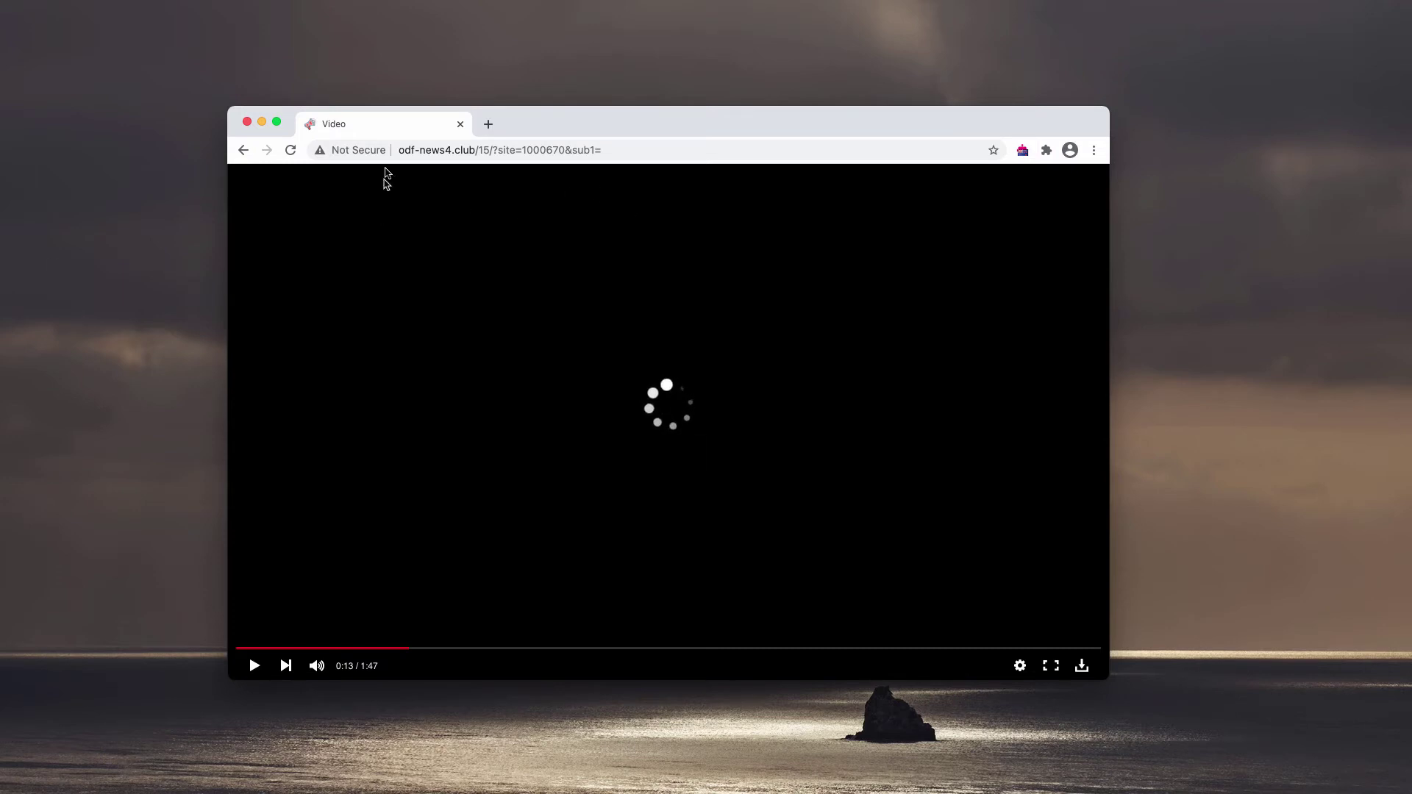
Load combocleaner.com in a new tab from the 'c' suggestion, then return to the Video tab.
left_click(488, 124)
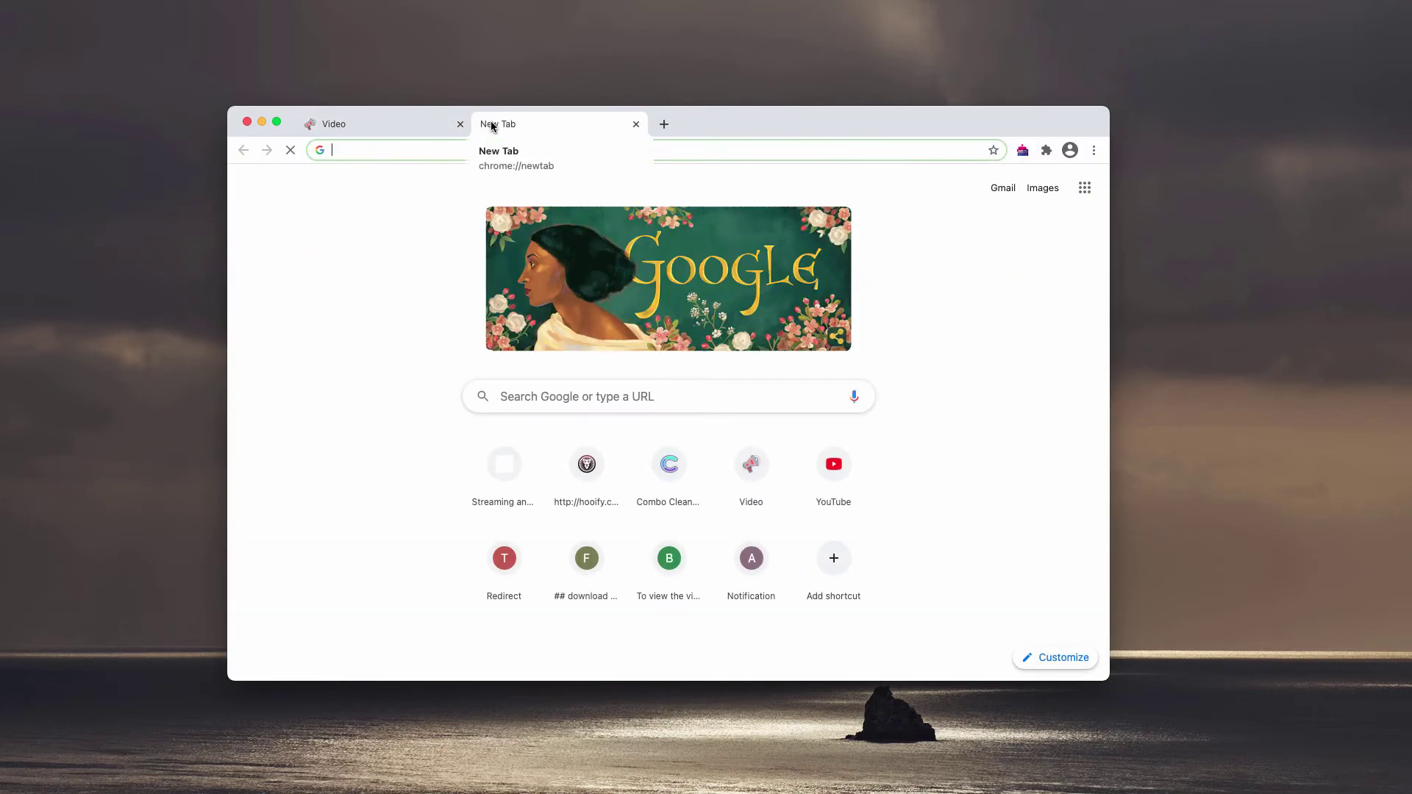
type("combocleaner.com")
left_click(496, 181)
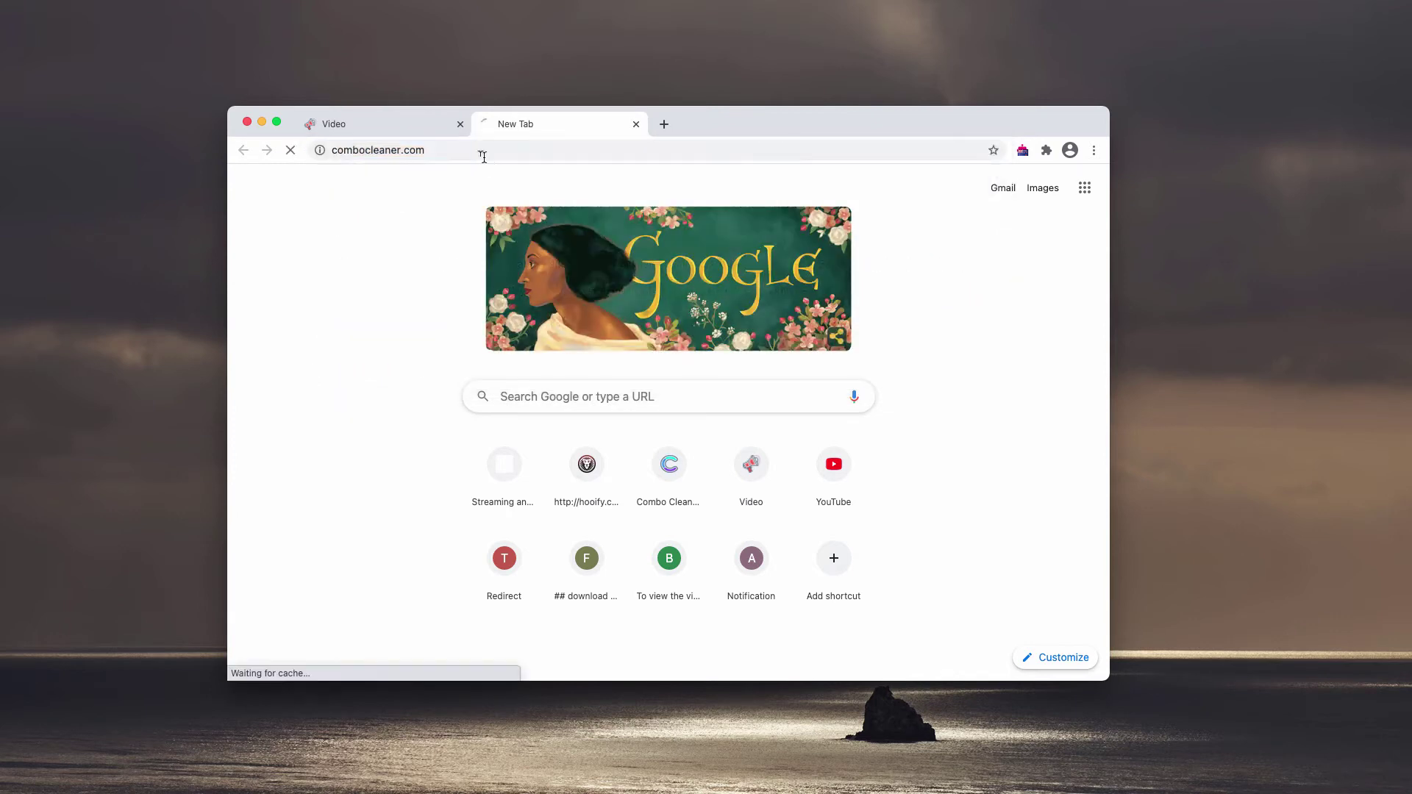
left_click(409, 126)
Go to Chrome Settings > Site settings > Notifications.
left_click(1094, 150)
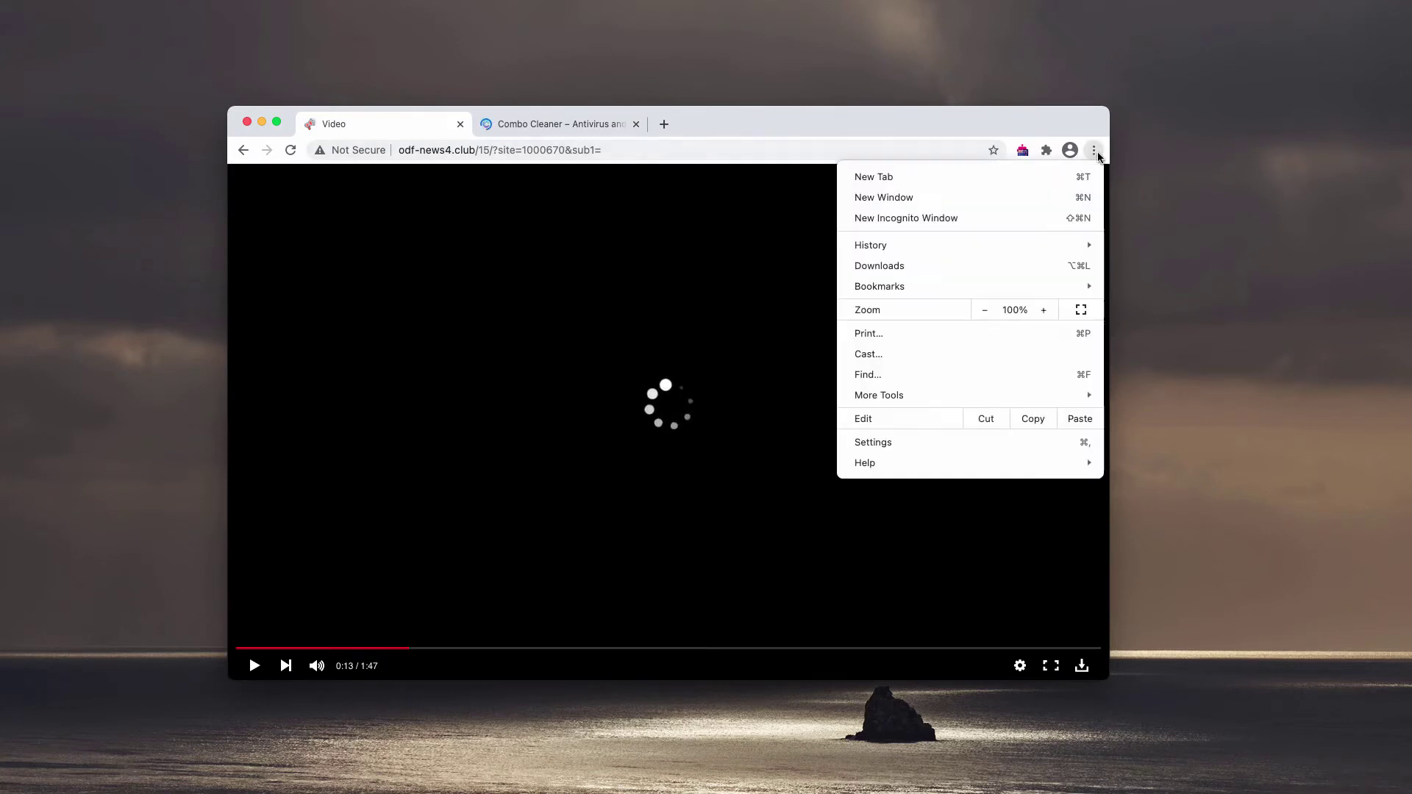
left_click(903, 445)
scroll(534, 469, "down", 5)
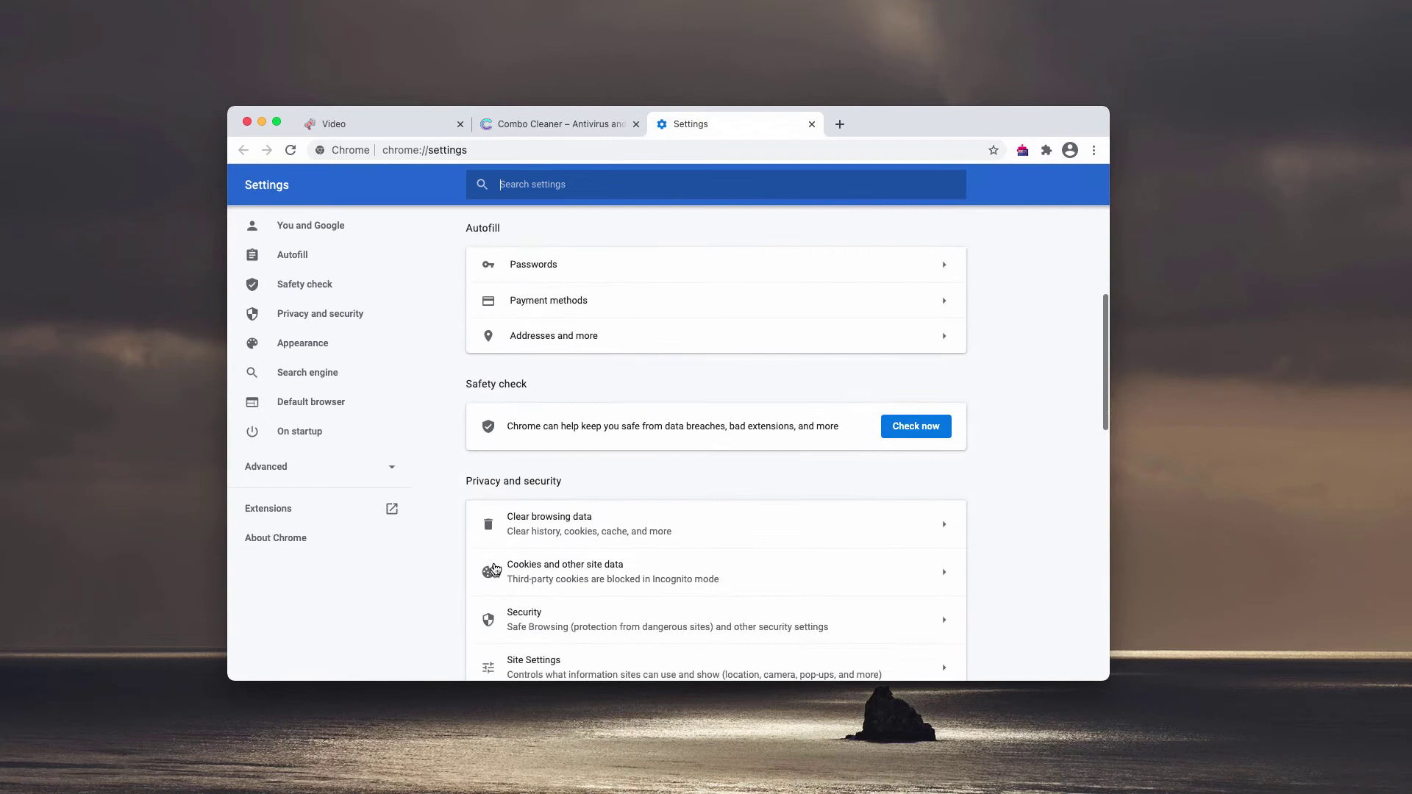
left_click(541, 597)
scroll(539, 589, "down", 3)
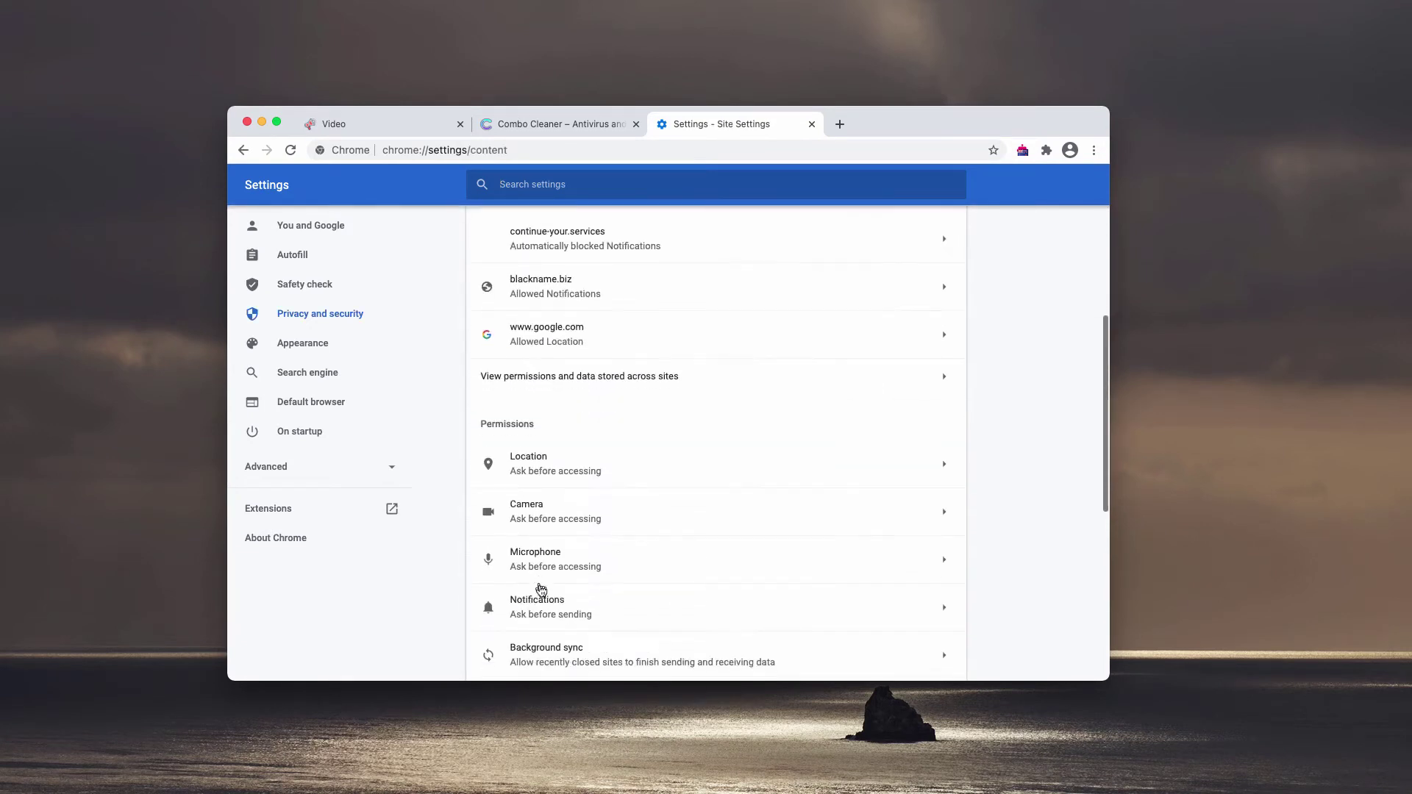
left_click(559, 618)
scroll(581, 497, "down", 2)
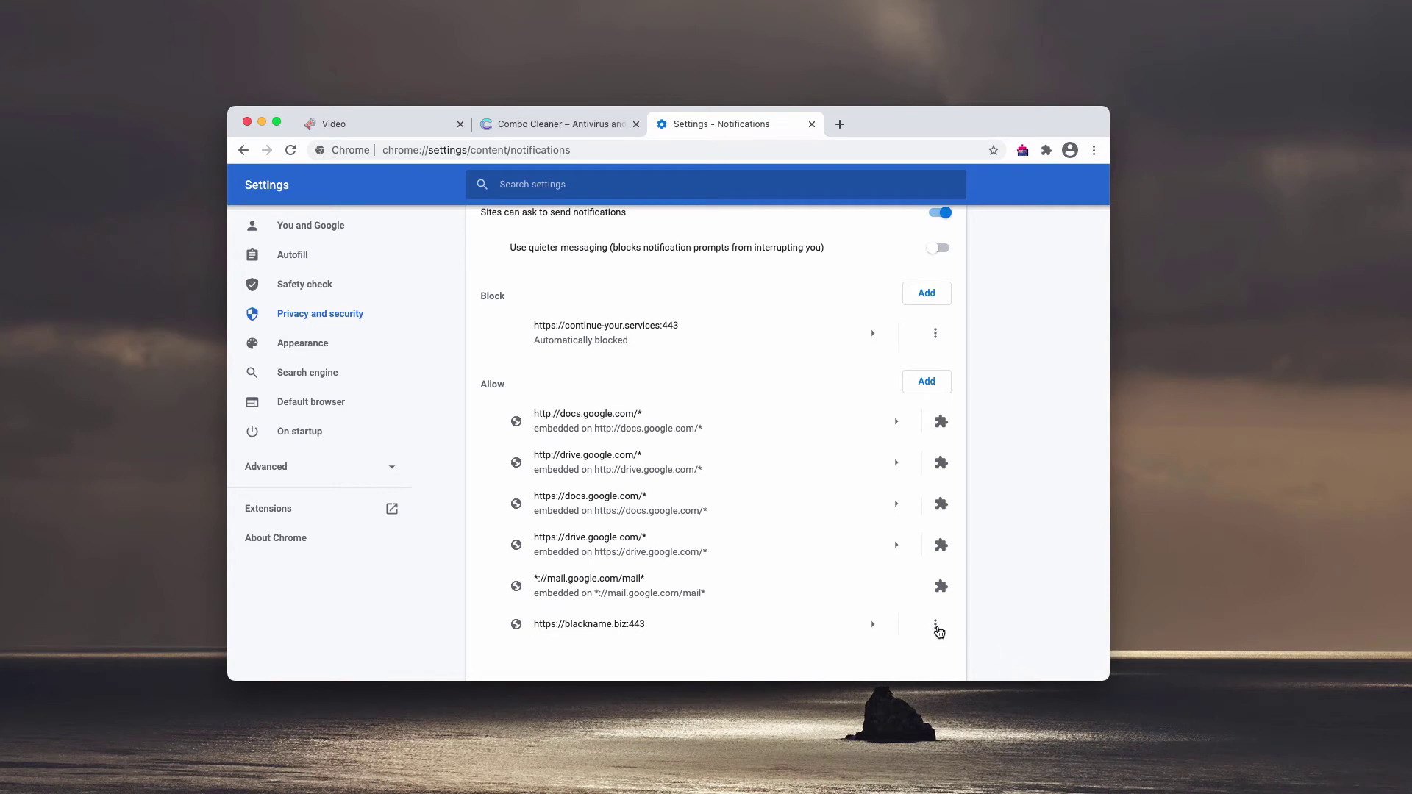
Remove blackname.biz from Allow and the blocked site from Block, then close Settings.
left_click(935, 625)
left_click(923, 624)
left_click(934, 364)
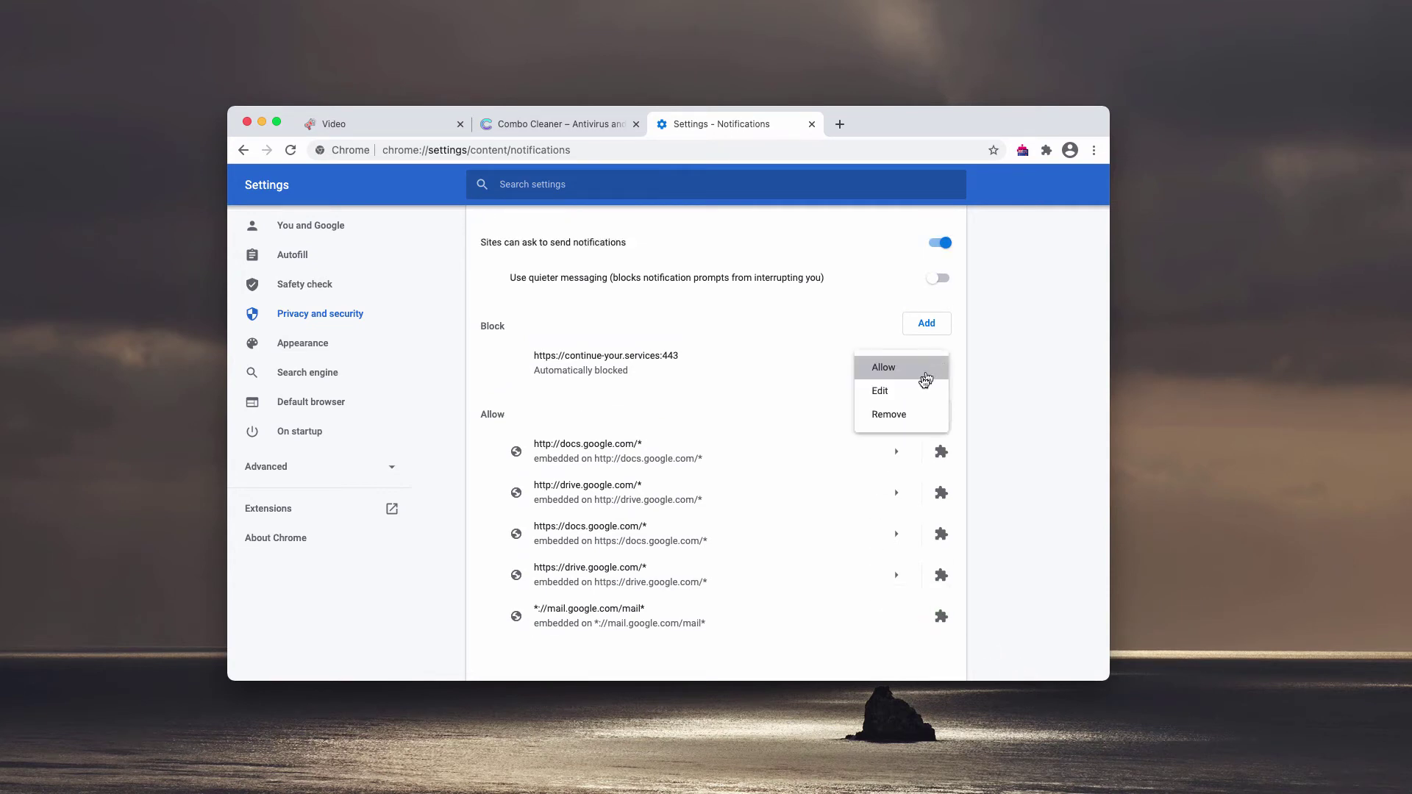
left_click(911, 416)
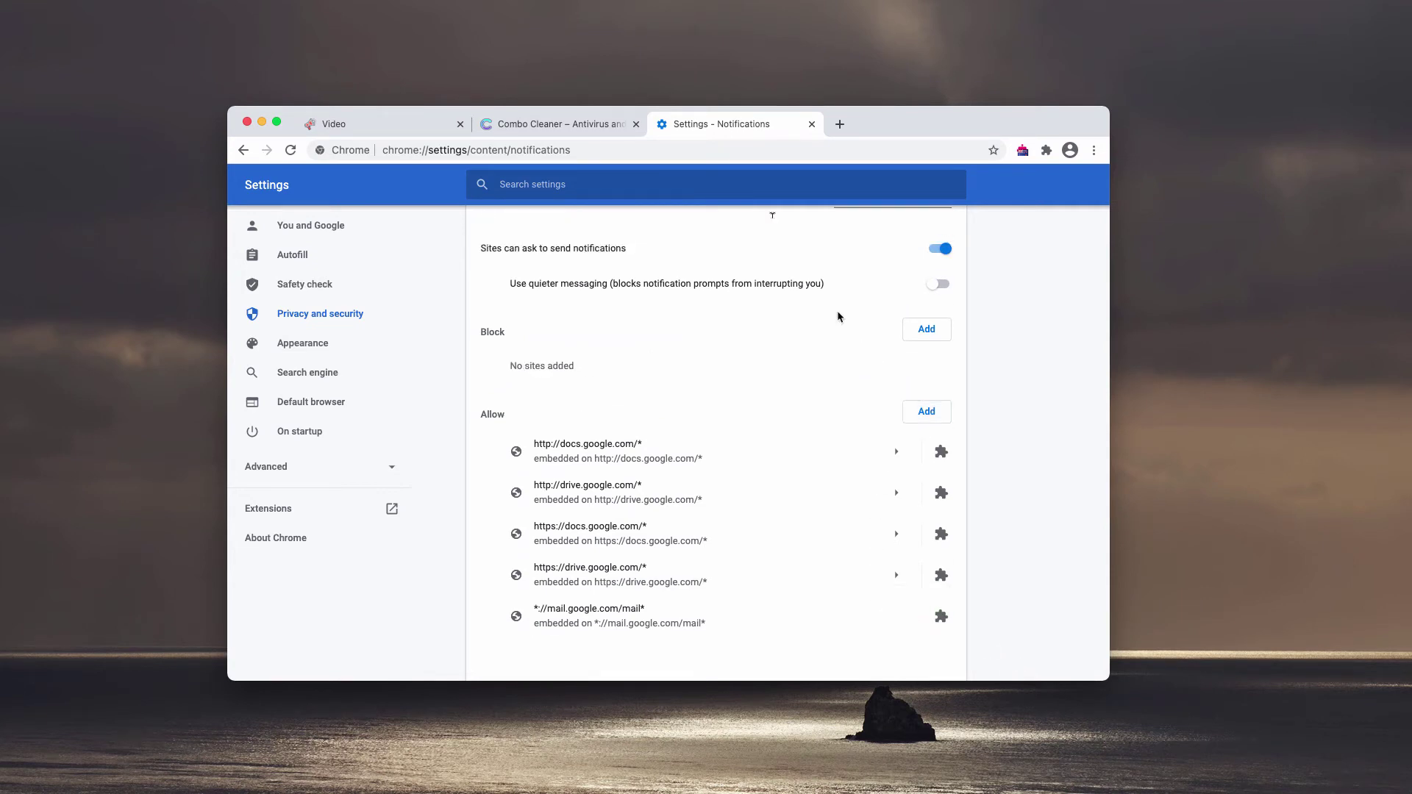
left_click(812, 123)
Bring up the finished Combo Cleaner scan and review the Antivirus row's 19 threat results.
left_click(517, 126)
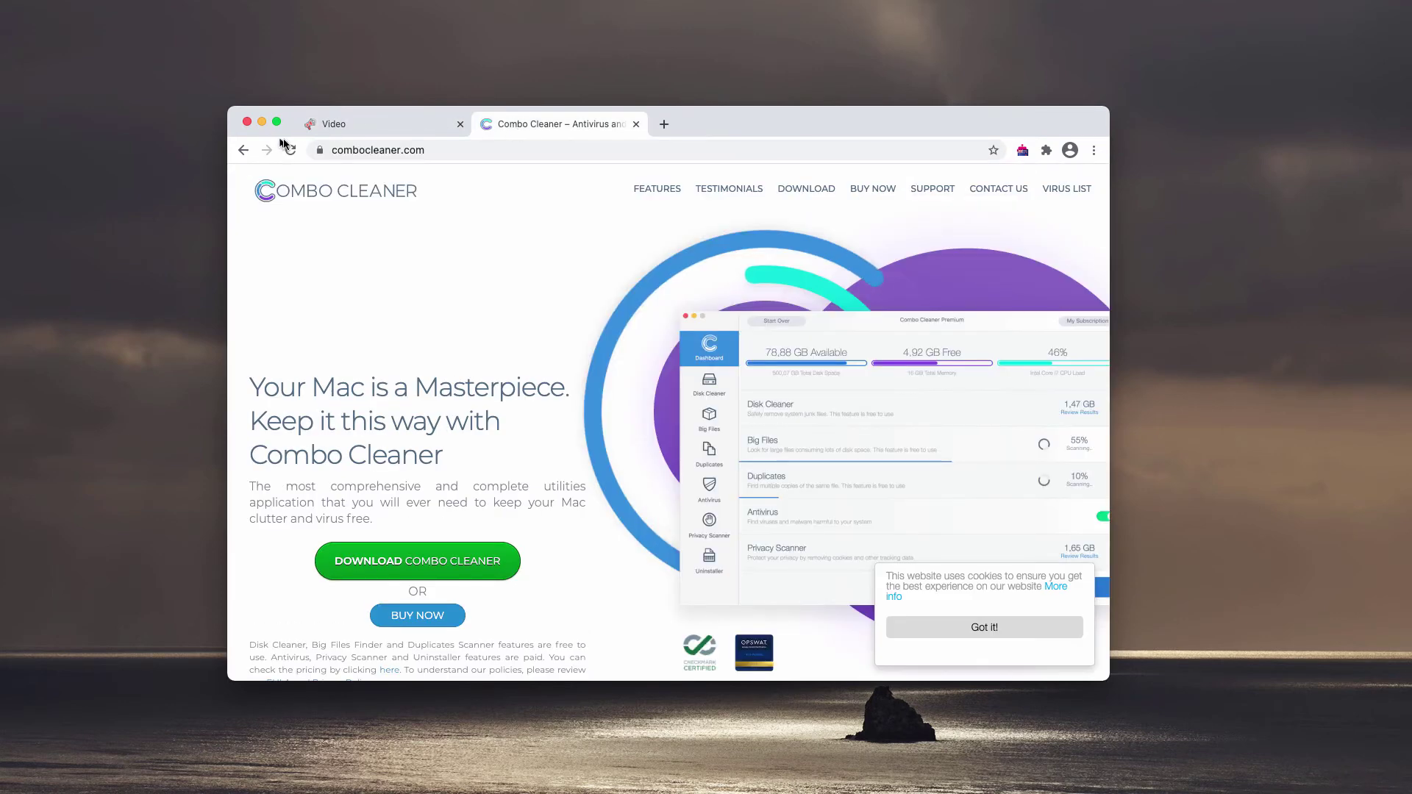
left_click_drag(425, 151, 330, 151)
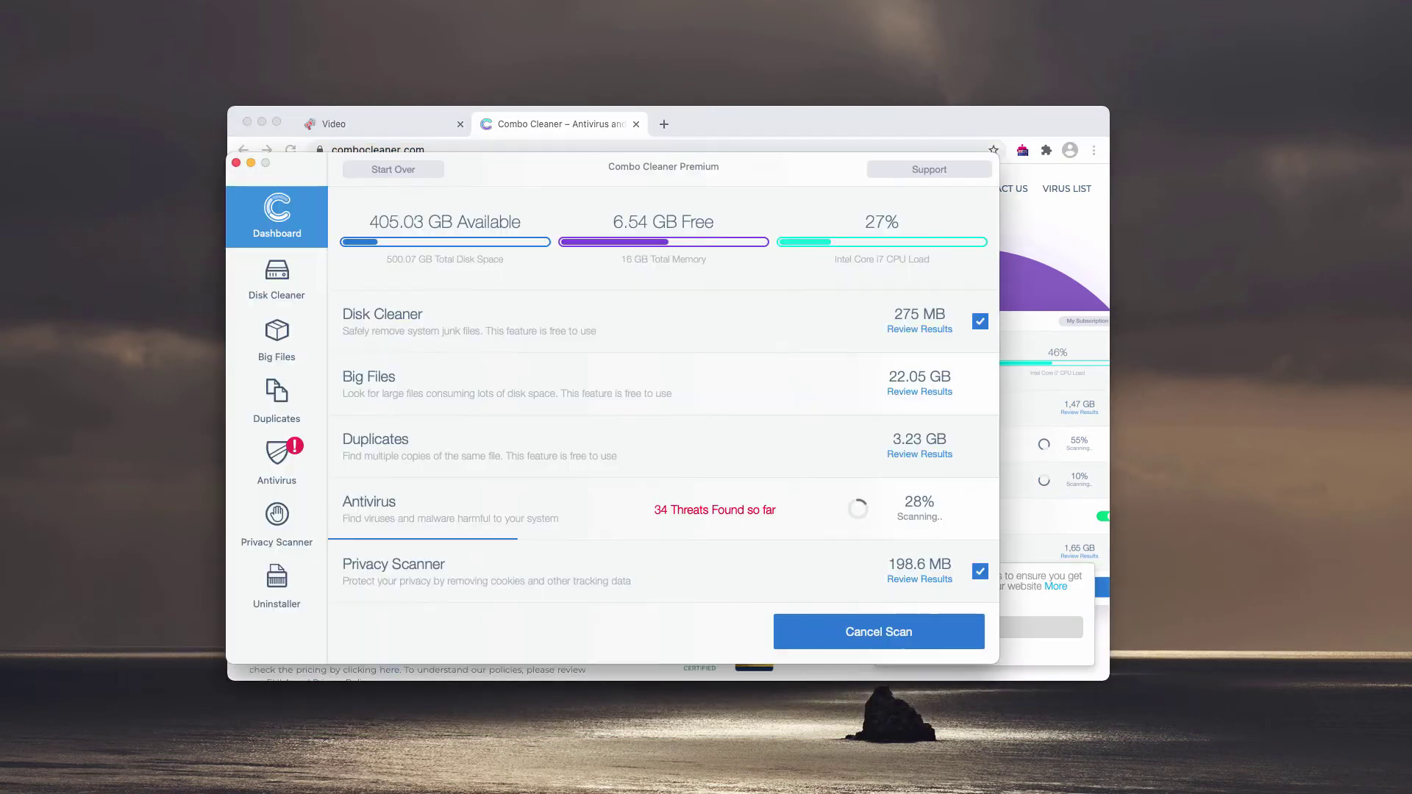
left_click_drag(562, 178, 597, 167)
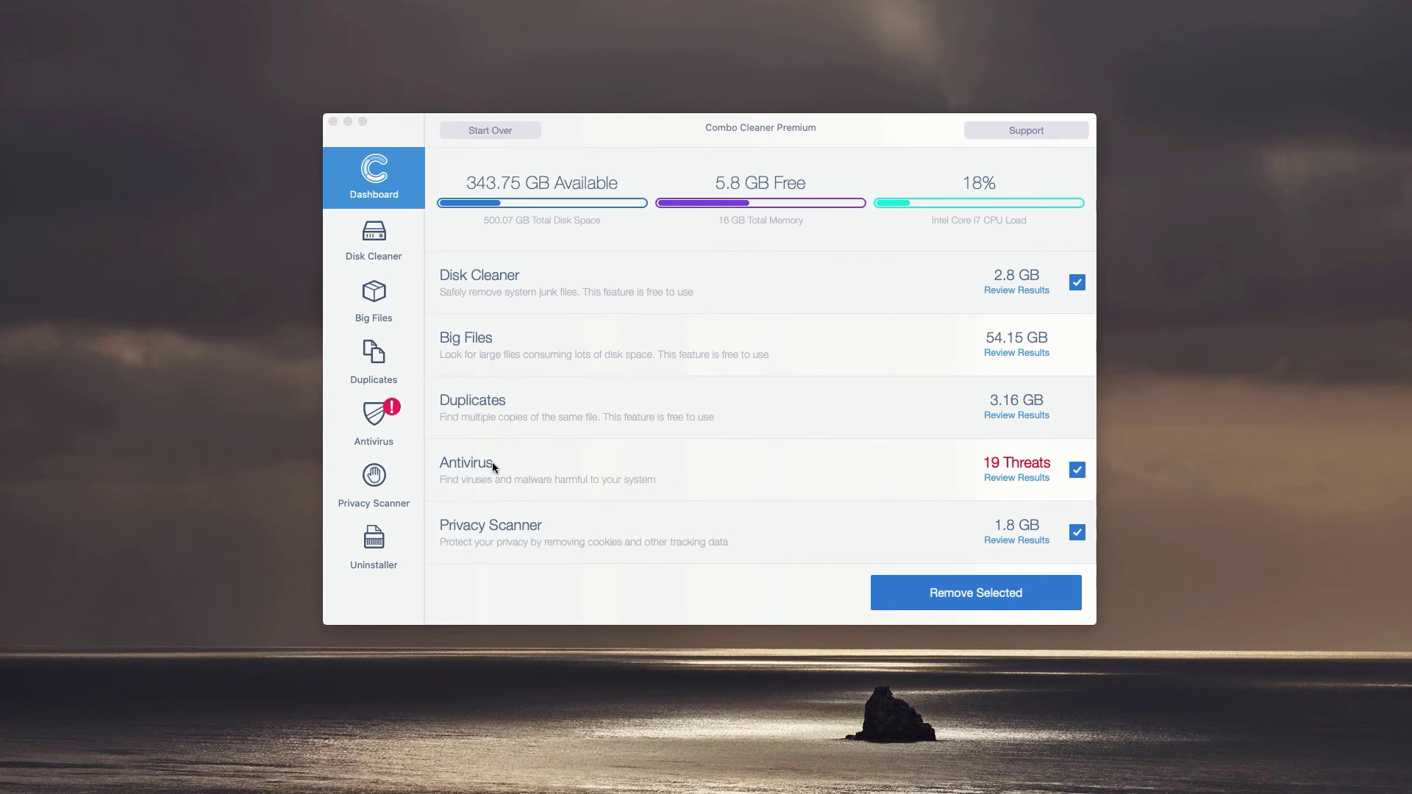
left_click(743, 461)
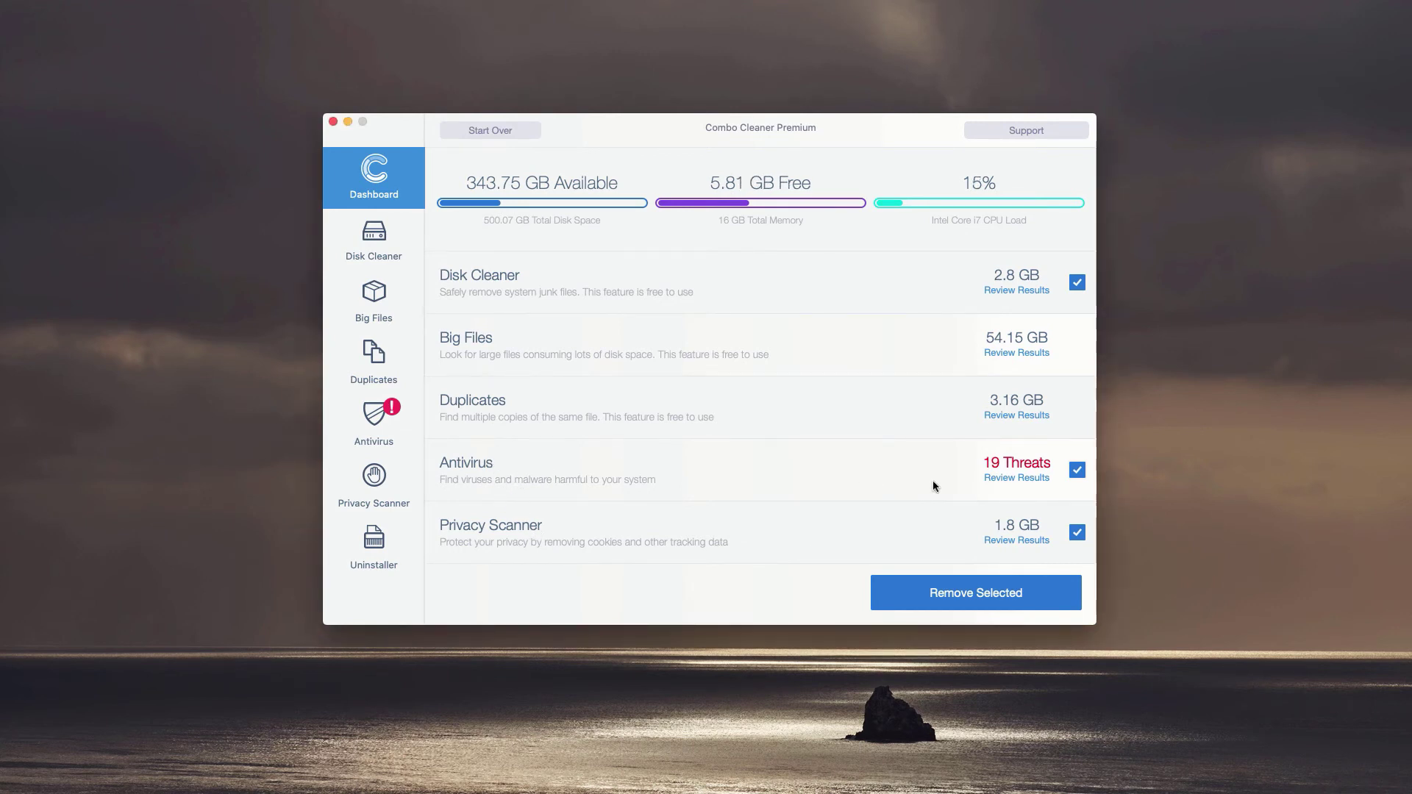
left_click(1016, 479)
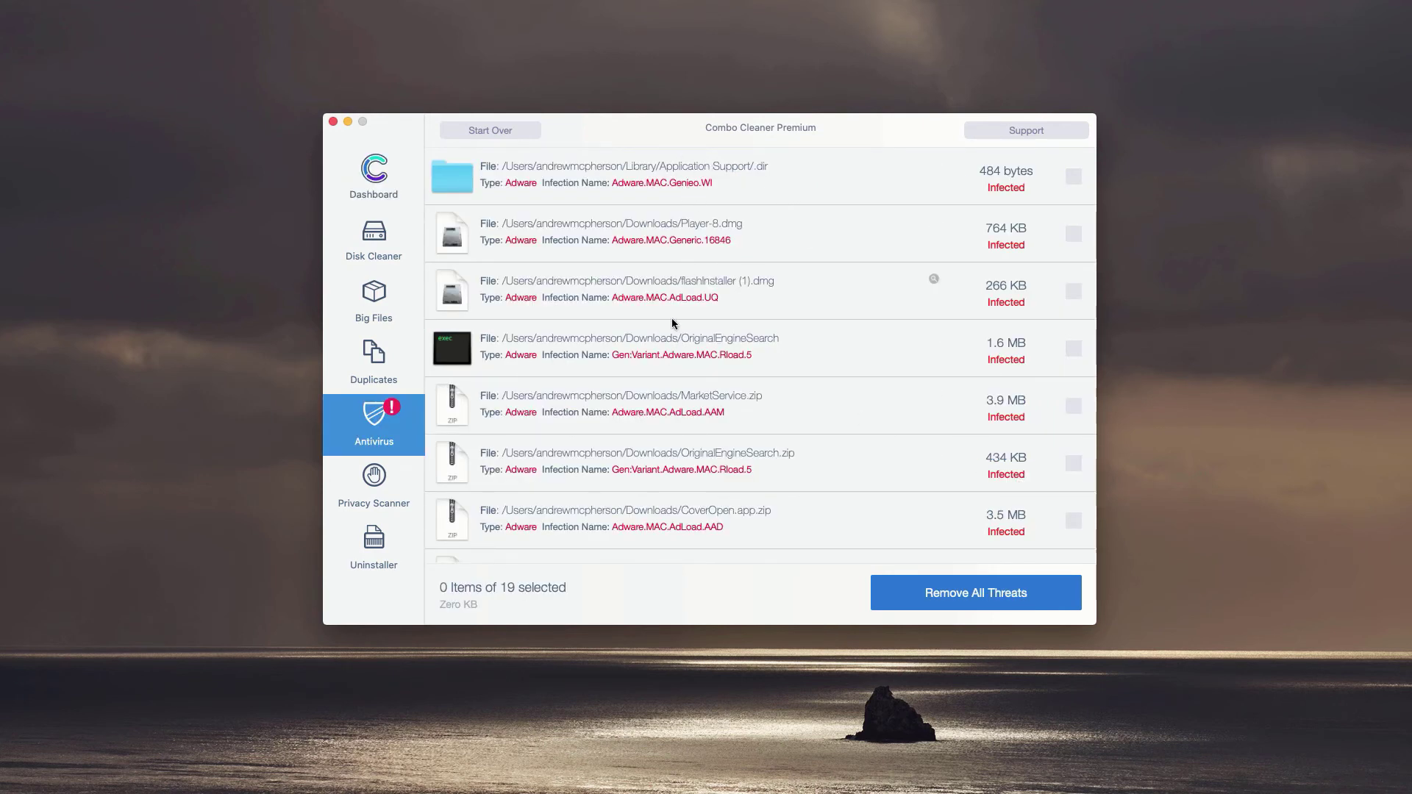
Scroll through the Antivirus list of 19 detected adware threats.
scroll(694, 395, "down", 2)
scroll(698, 329, "up", 2)
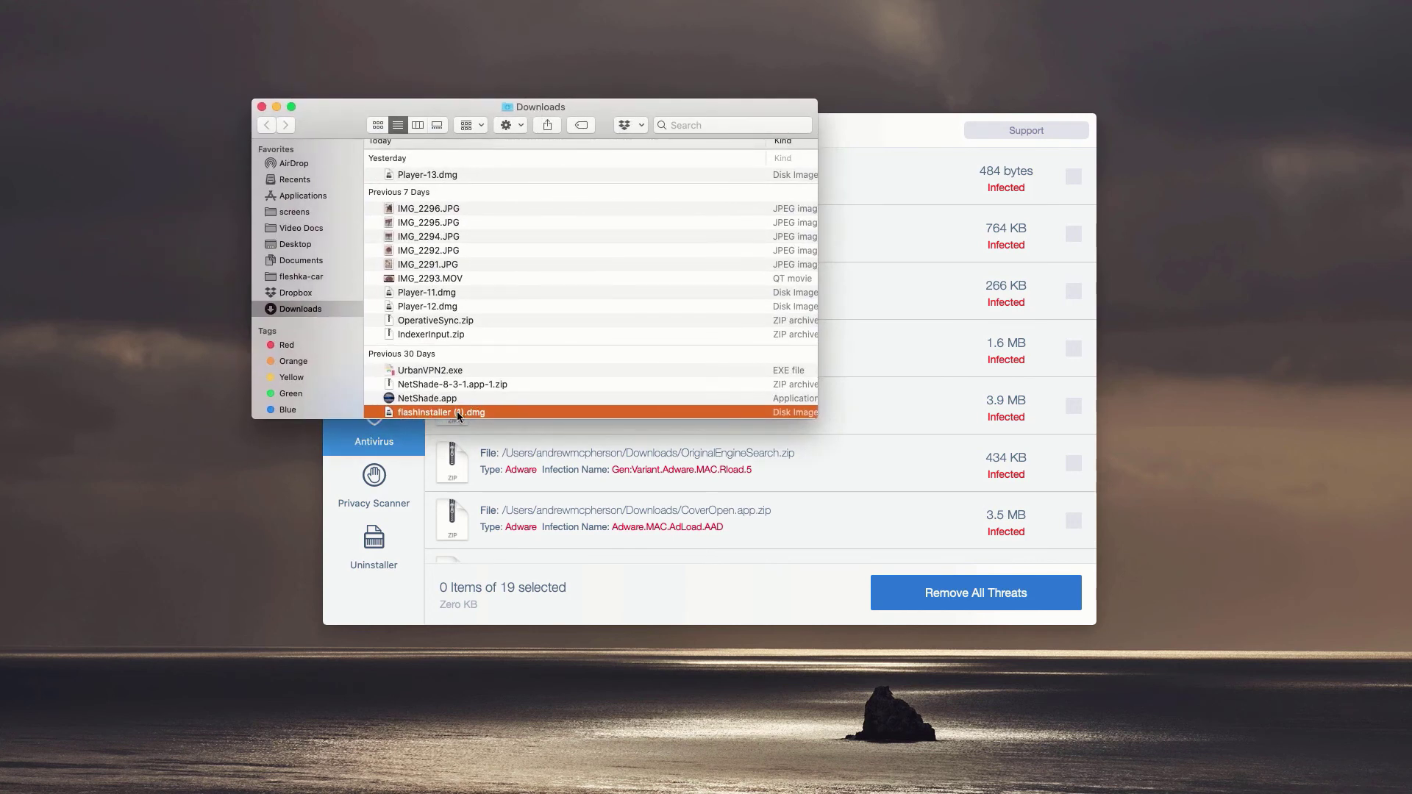
Move flashInstaller (1).dmg from Downloads to the Trash and close the Finder window.
right_click(488, 412)
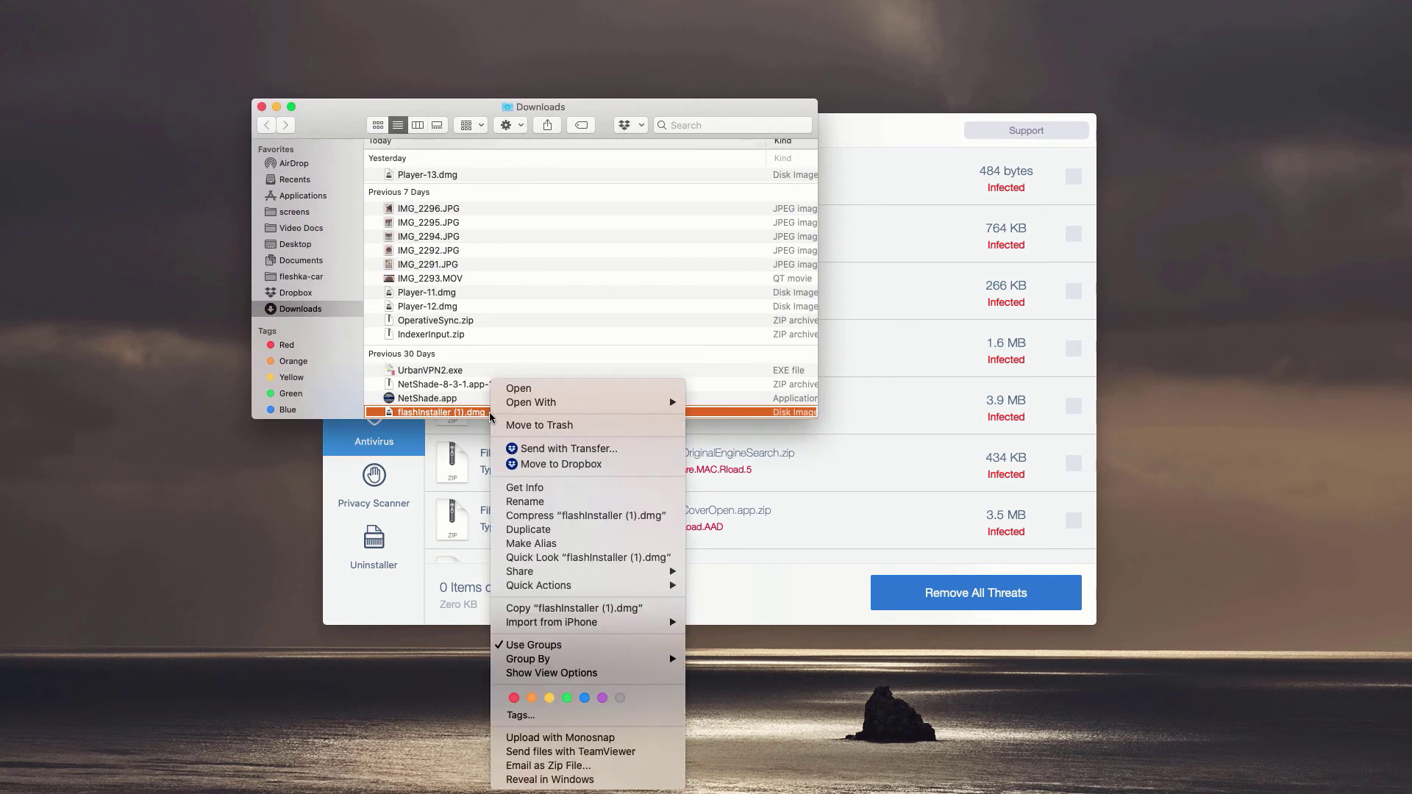
left_click(548, 430)
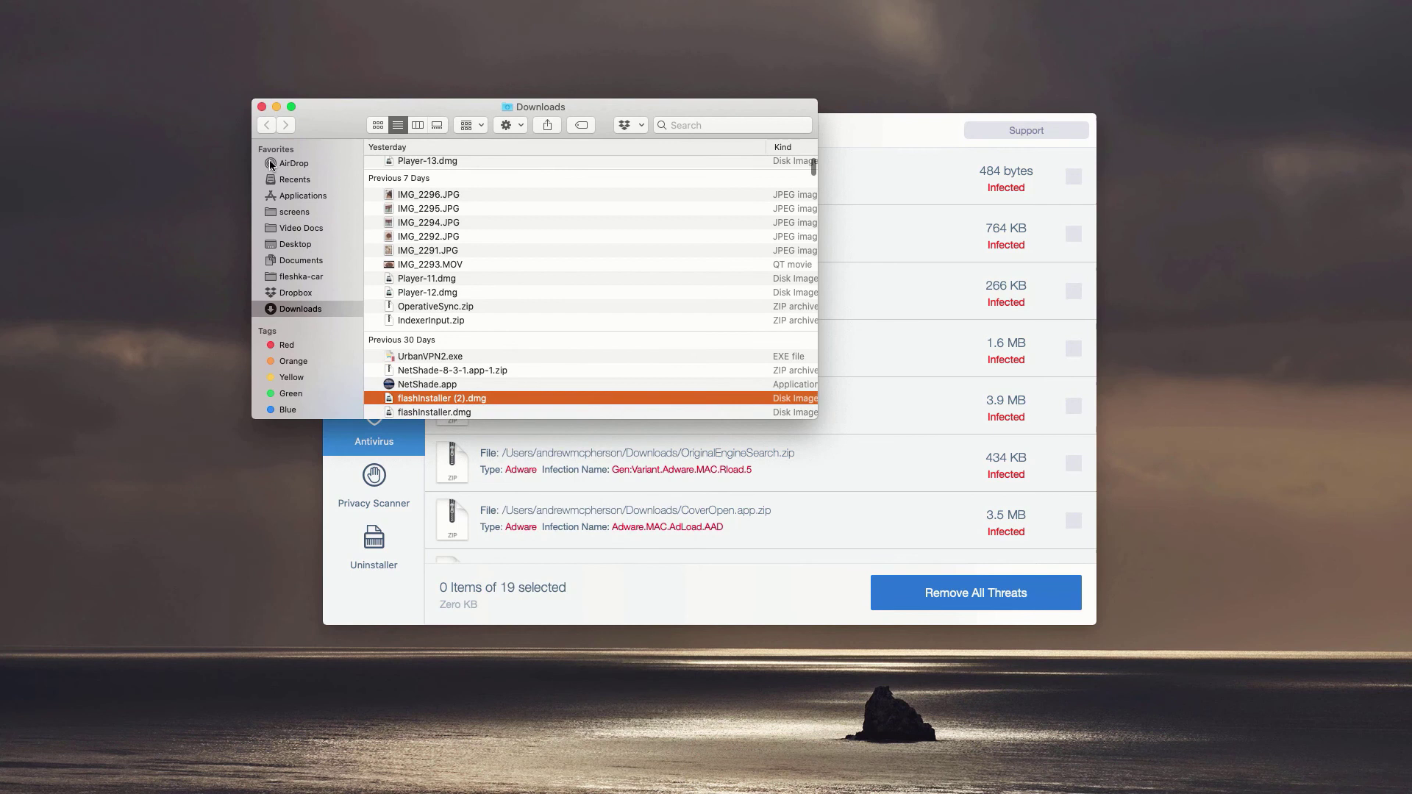
left_click(260, 108)
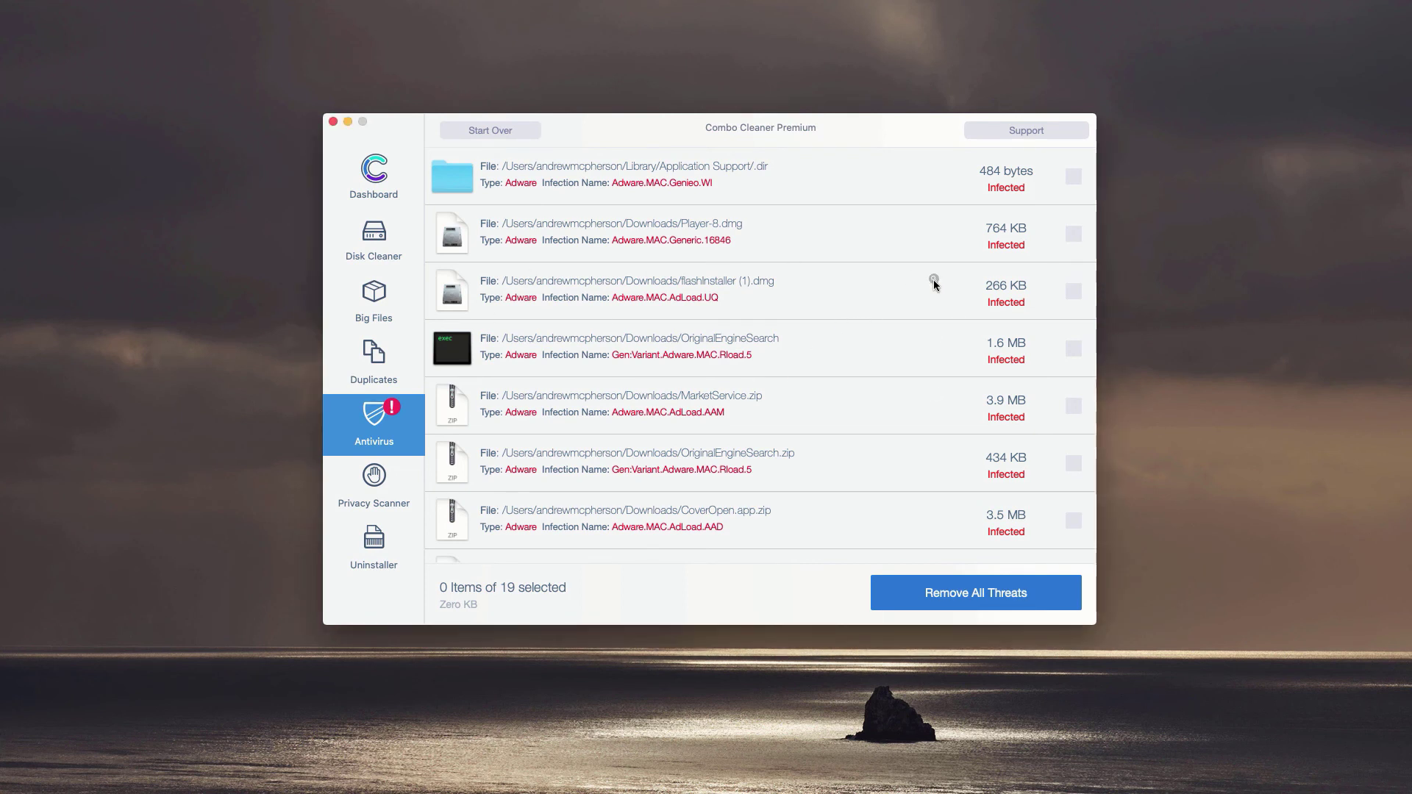
Reveal Player-8.dmg in Downloads, move it to the Trash, and close Finder.
left_click(933, 221)
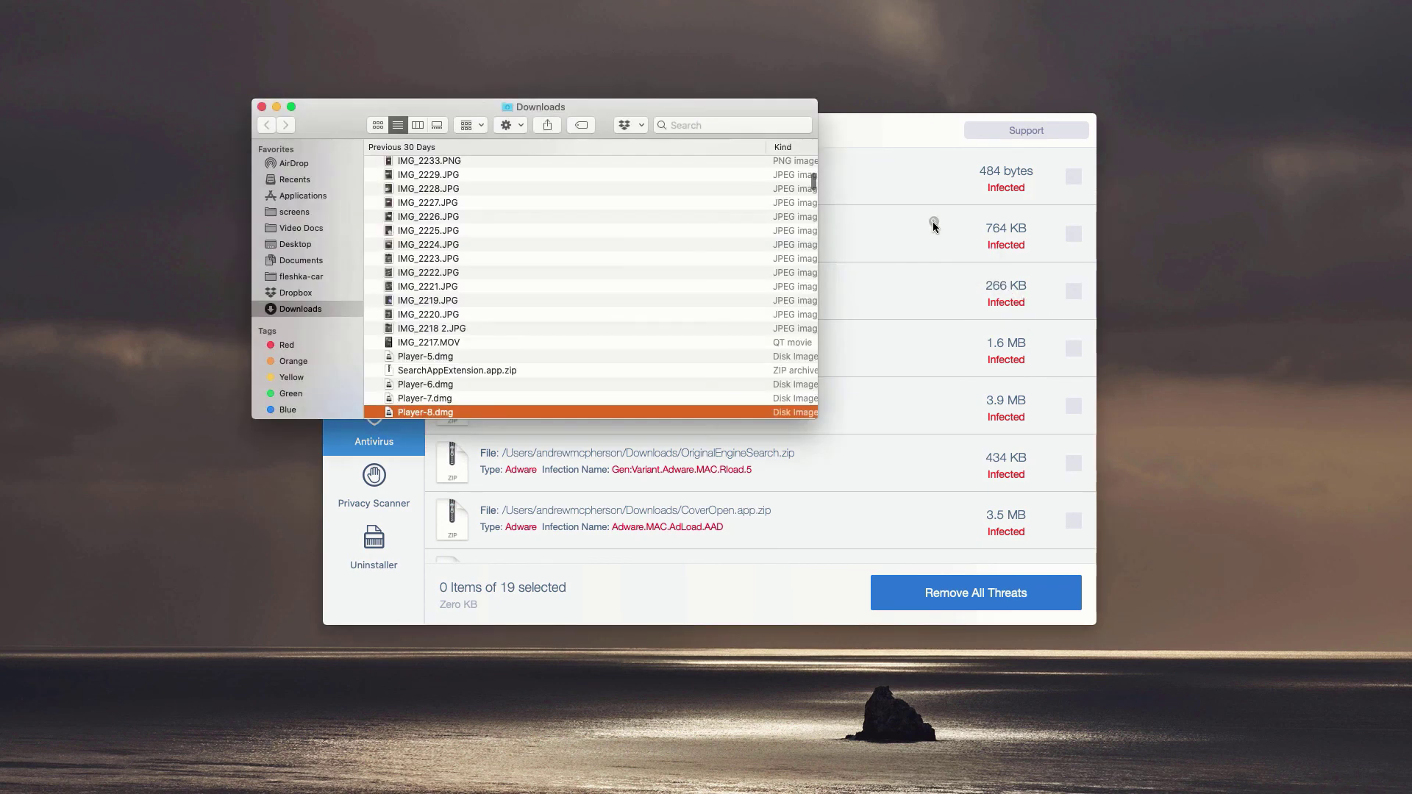
right_click(484, 412)
left_click(515, 427)
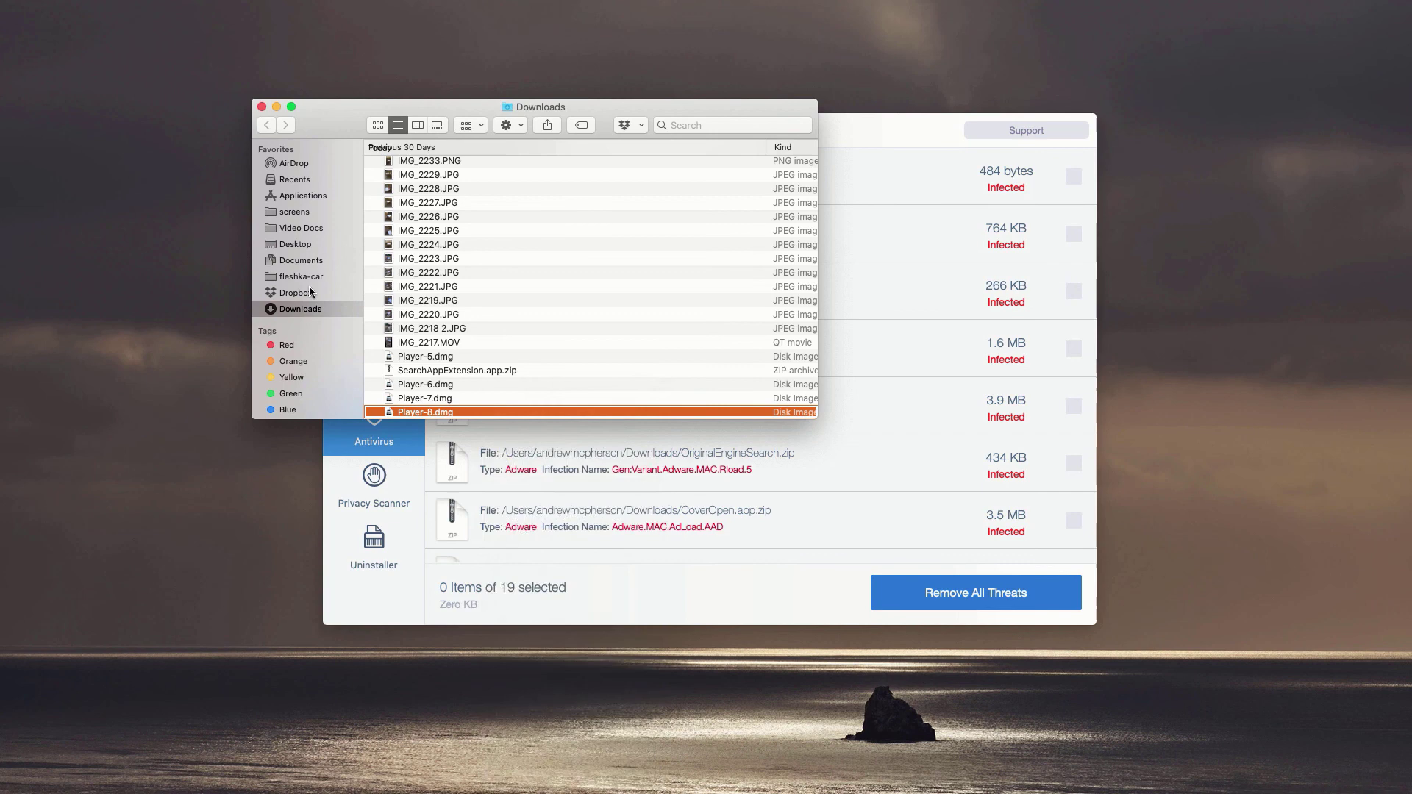
left_click(261, 106)
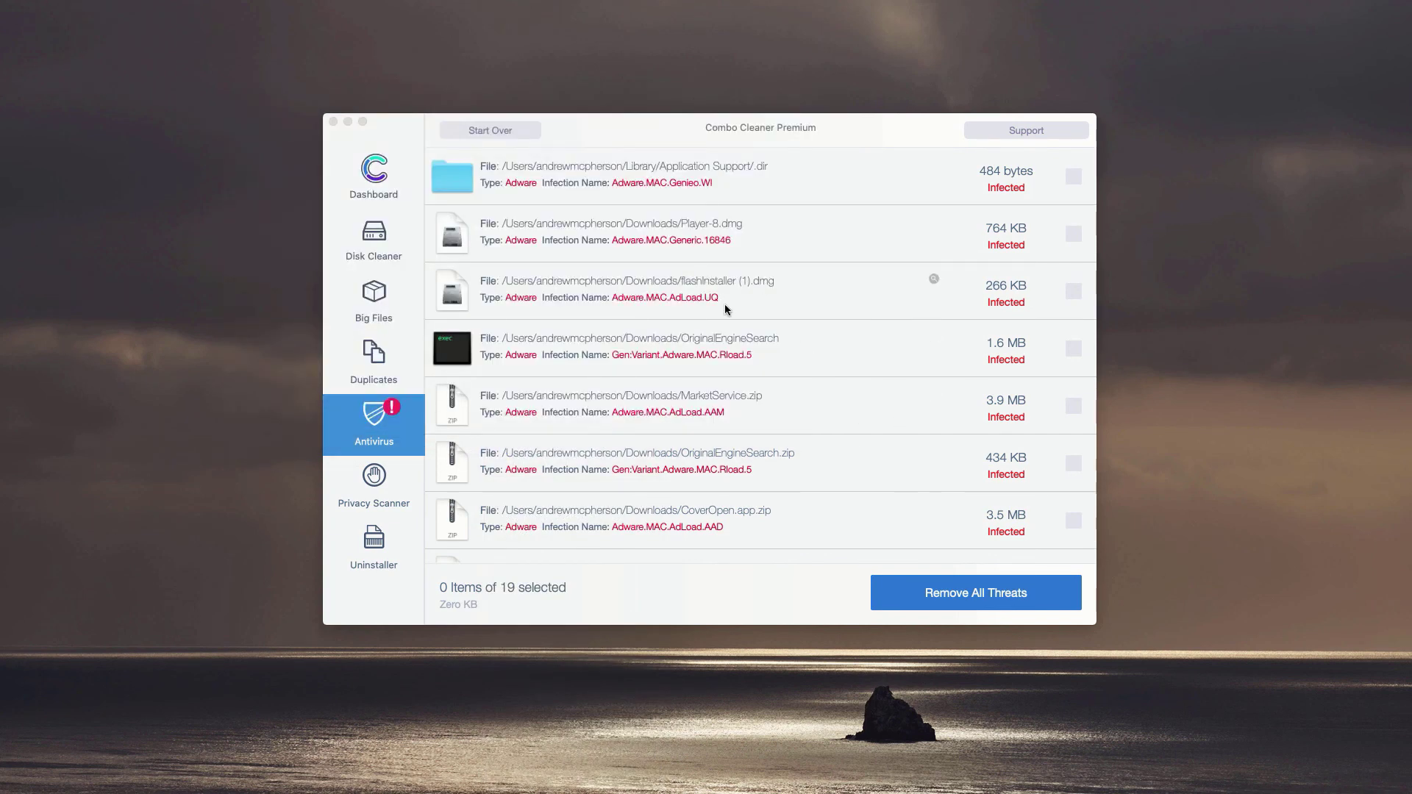
Scroll the threat list, then switch to the Dashboard showing Antivirus at 19 Threats.
scroll(806, 257, "down", 5)
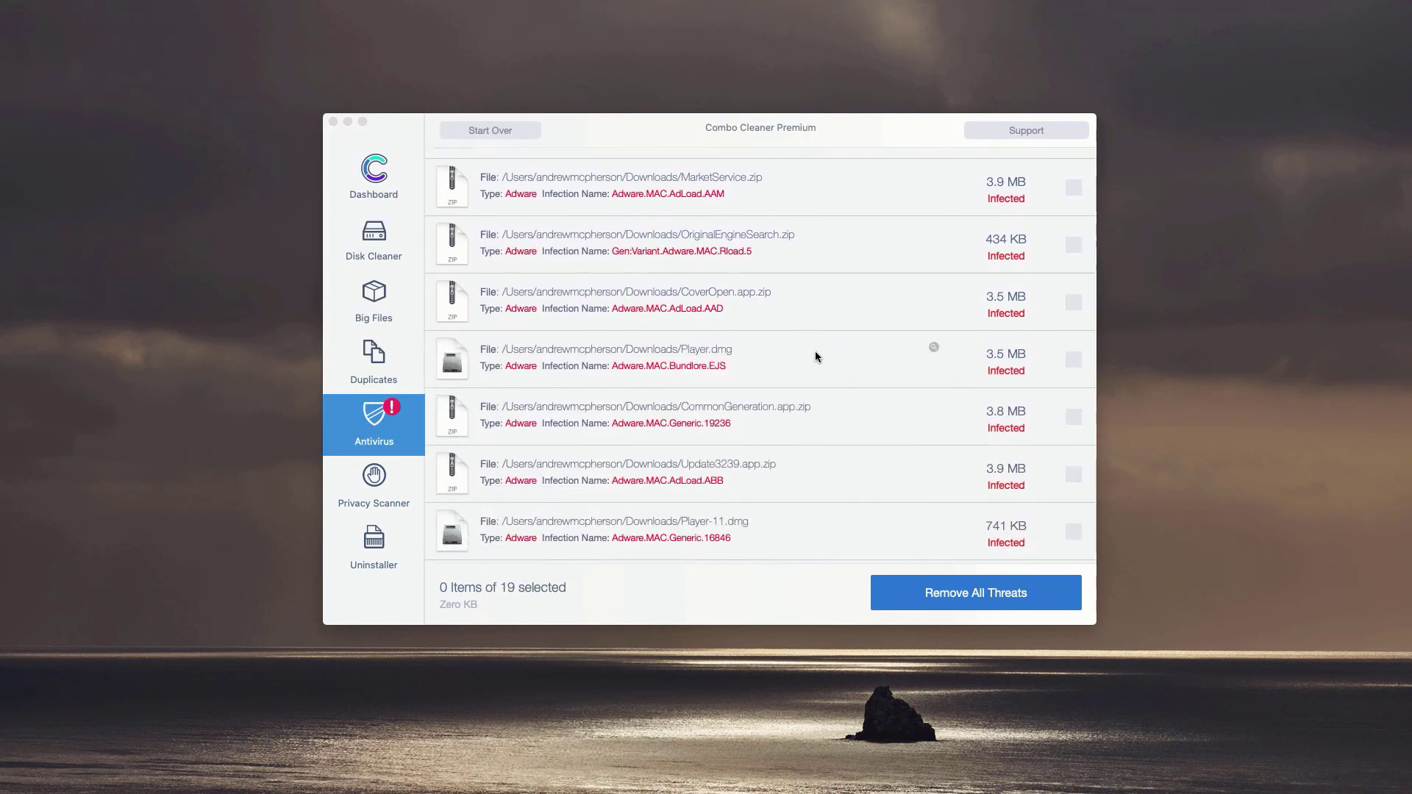
scroll(815, 357, "up", 5)
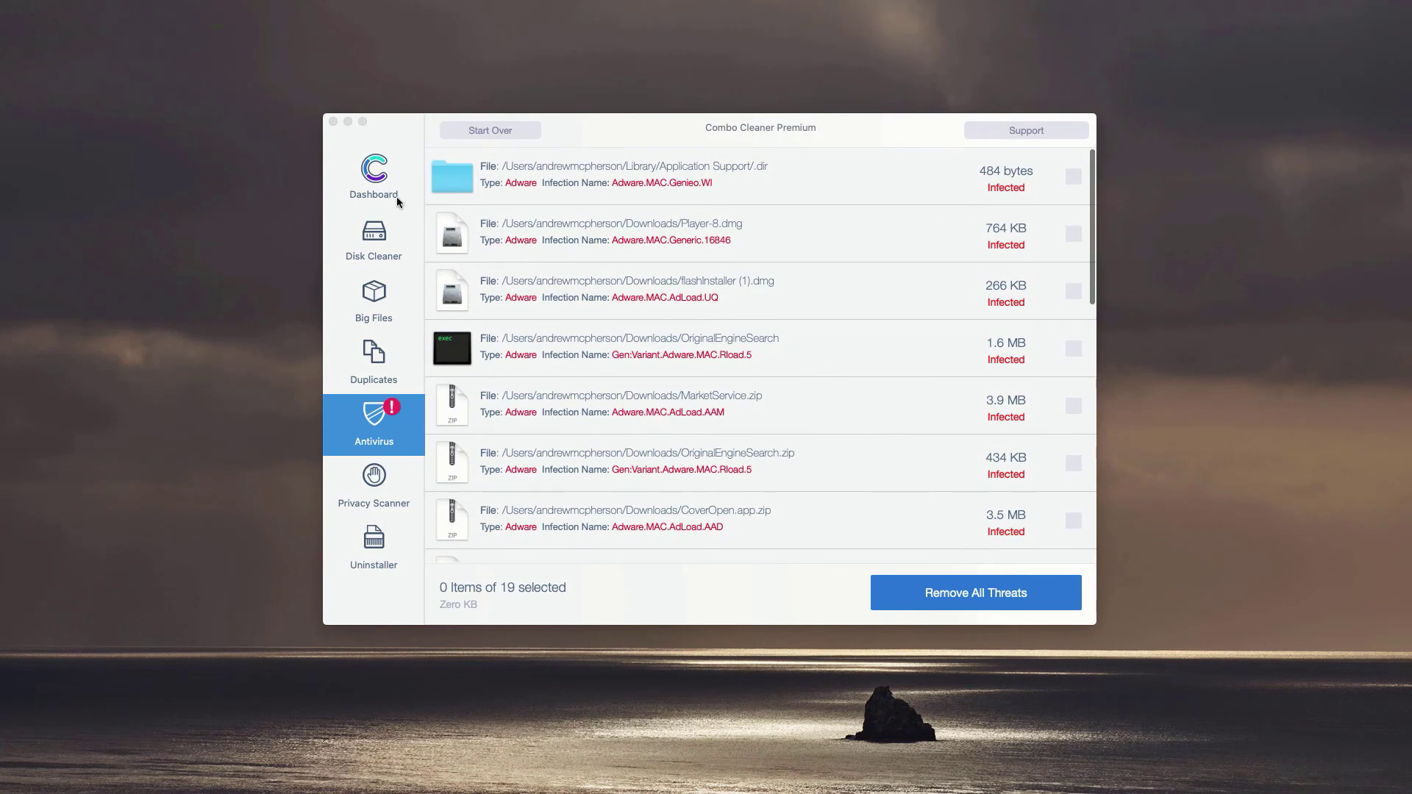
left_click(379, 182)
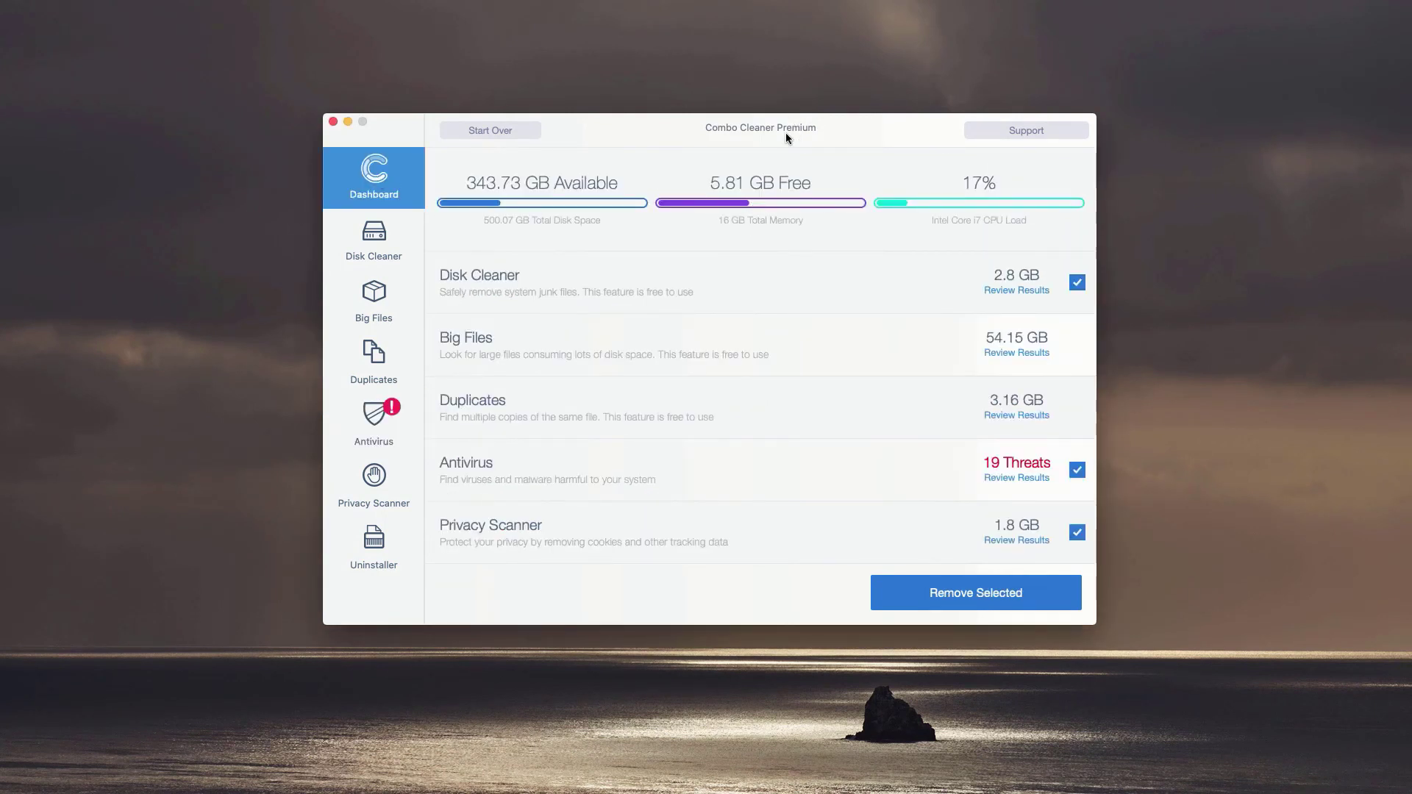